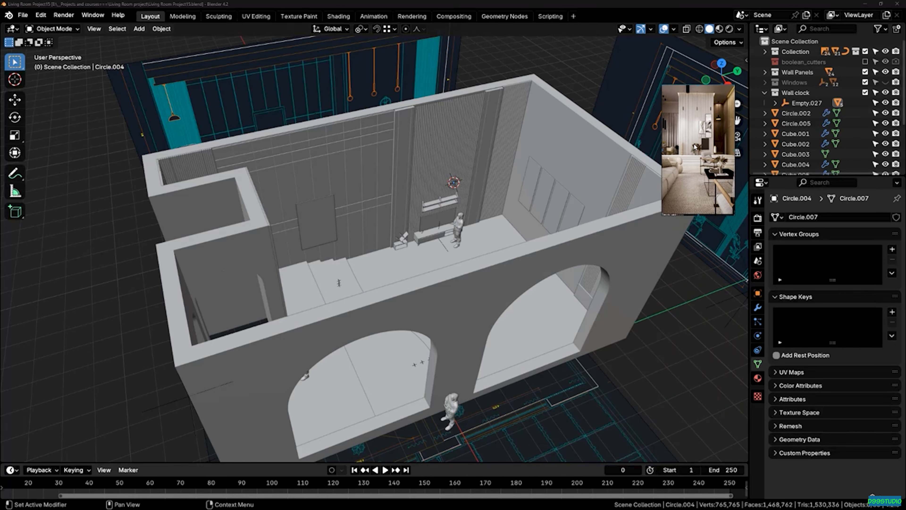
- From a straight top view, place the 3D cursor on the room's long wall on the positive X side
scroll(438, 222, "down", 3)
mouse_move(438, 222)
middle_mouse_down()
mouse_move(431, 217)
mouse_move(444, 228)
middle_mouse_up()
key("KP_7")
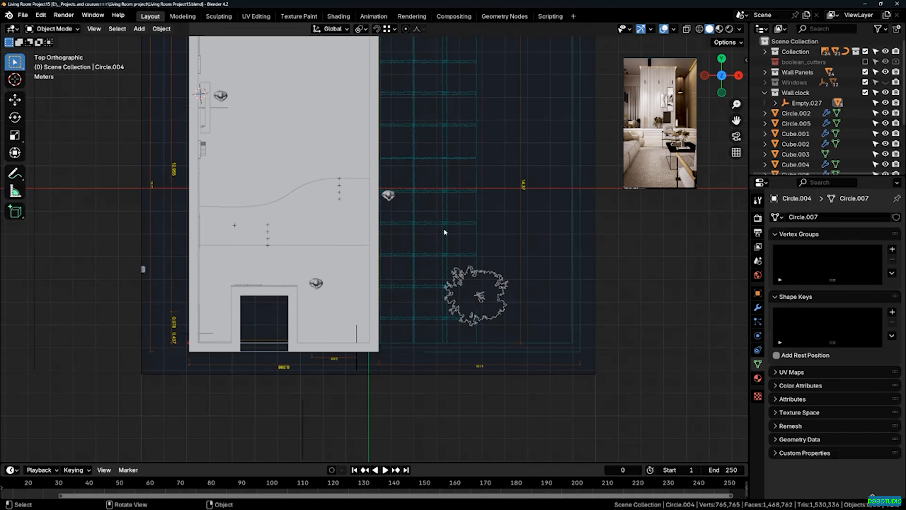
scroll(444, 228, "down", 1)
middle_click_drag(393, 200, 479, 227, "shift")
scroll(473, 179, "up", 7)
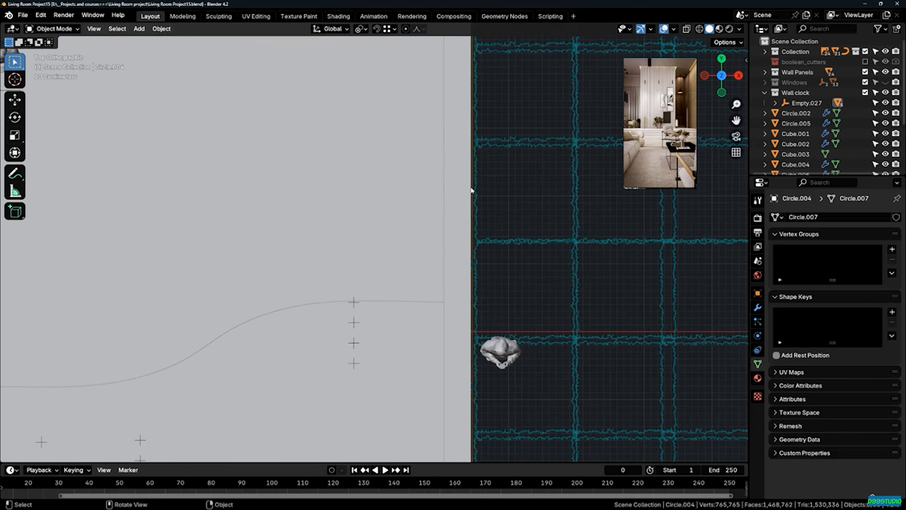
right_click_drag(457, 189, 458, 192, "shift")
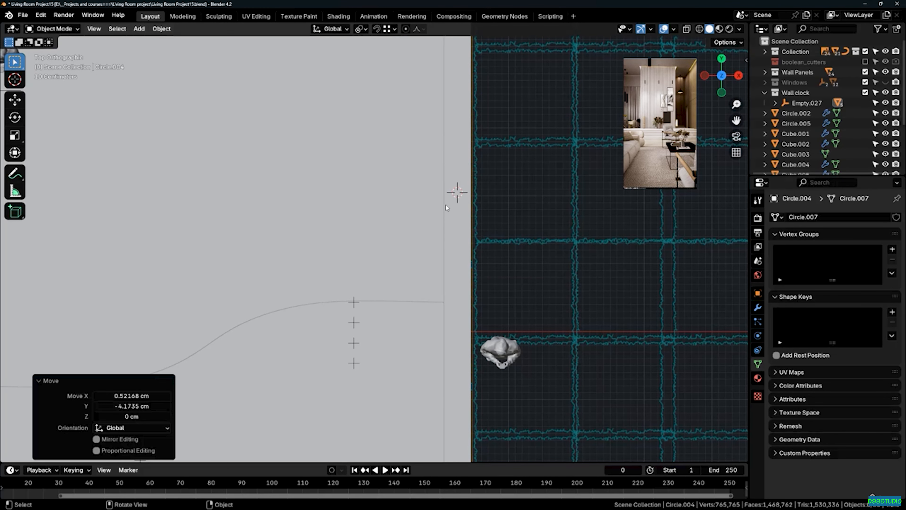
- Add a 200 cm plane and move it about 383 cm along negative X to the middle of the room
scroll(458, 208, "down", 6)
key("shift+a")
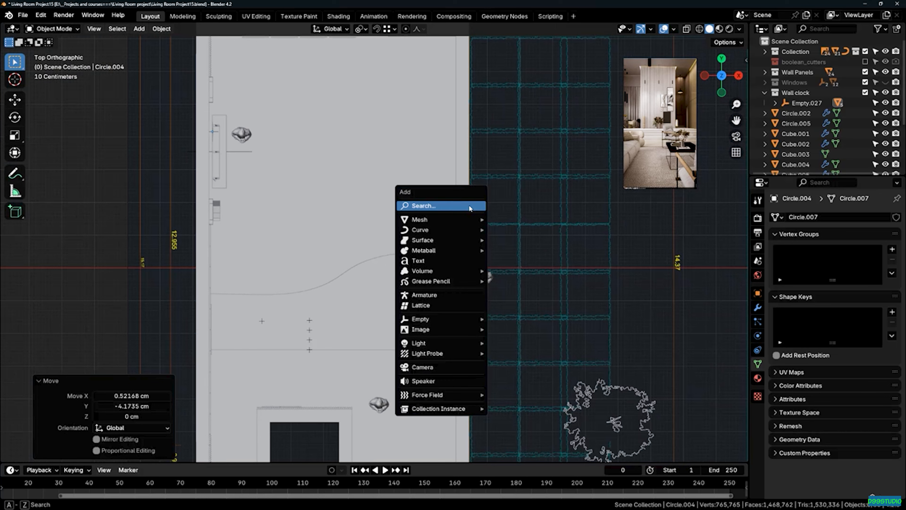
mouse_move(453, 222)
left_click(508, 222)
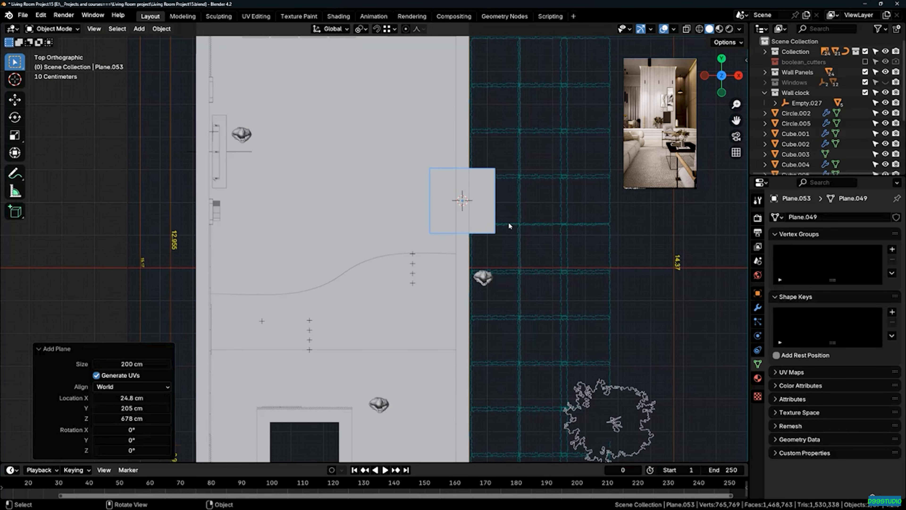
key("g")
key("x")
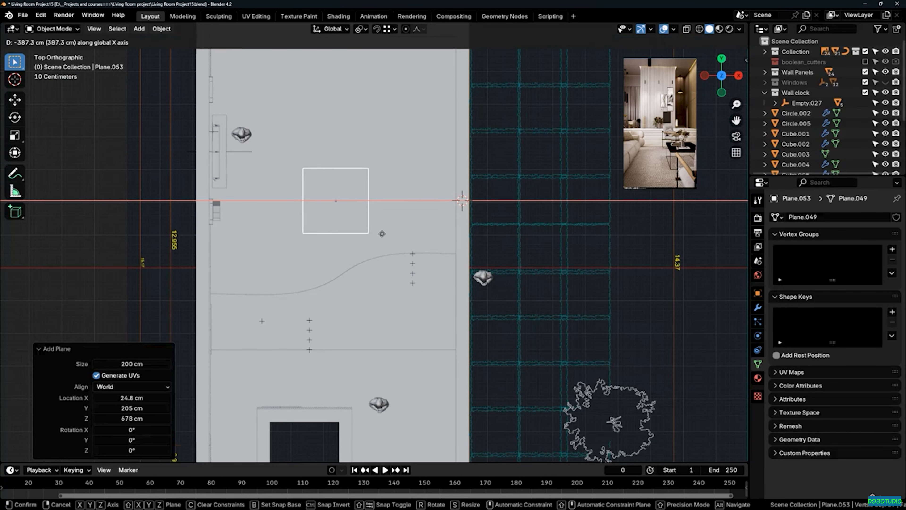
left_click(382, 233)
middle_click_drag(368, 215, 458, 246, "shift")
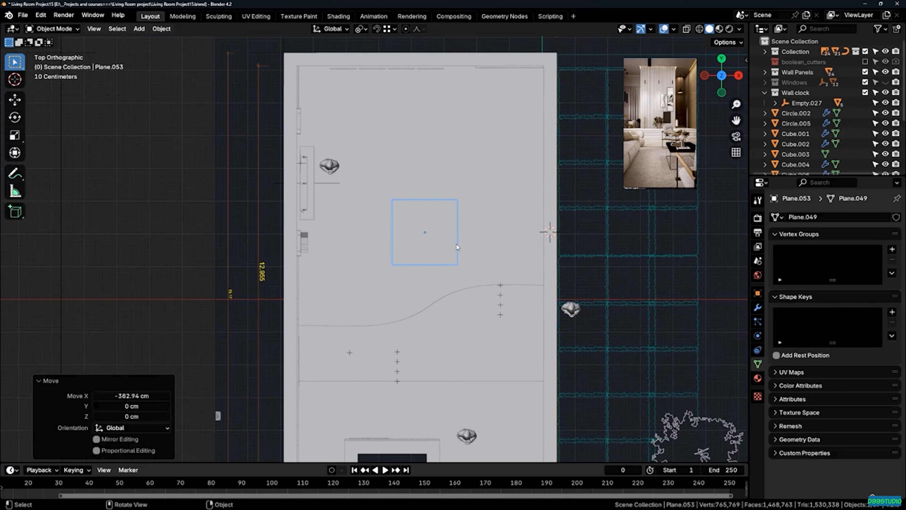
- Scale the plane's geometry along X by about 3.6 so it nearly spans the room's width
key("Tab")
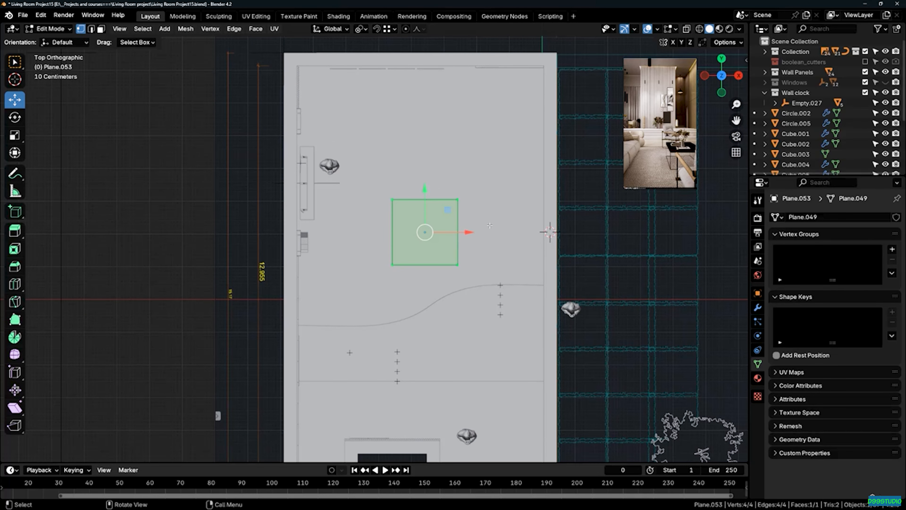
key("s")
key("x")
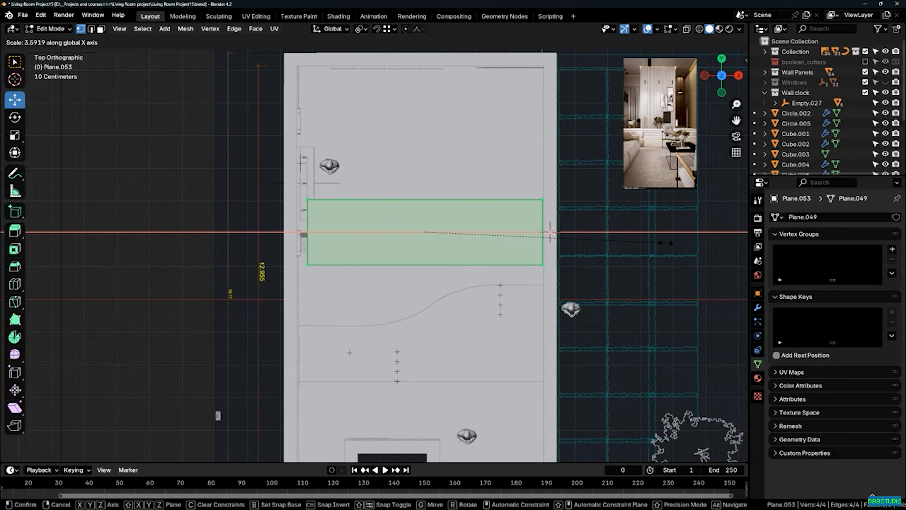
left_click(549, 232)
scroll(519, 221, "up", 2)
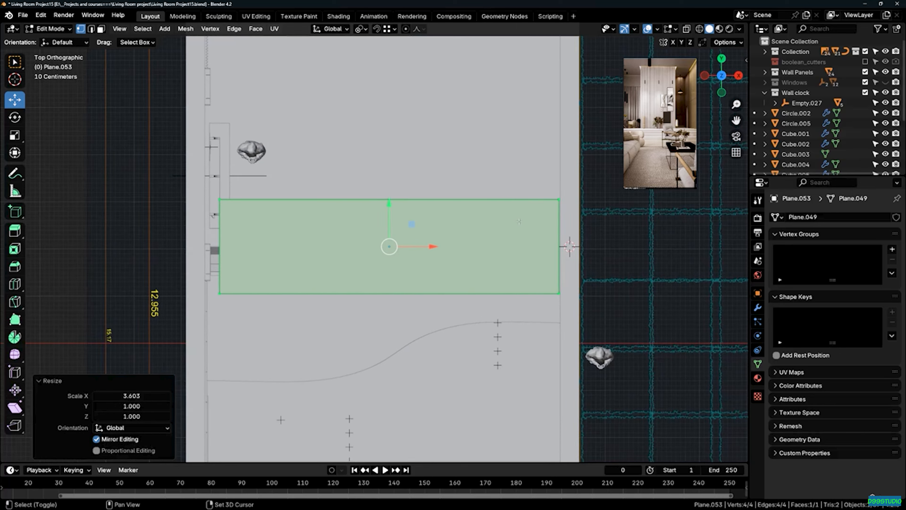
- Shift the plane's geometry about 14 cm along negative X to balance its gaps to both side walls
middle_click_drag(519, 222, 544, 230, "shift")
key("g")
key("x")
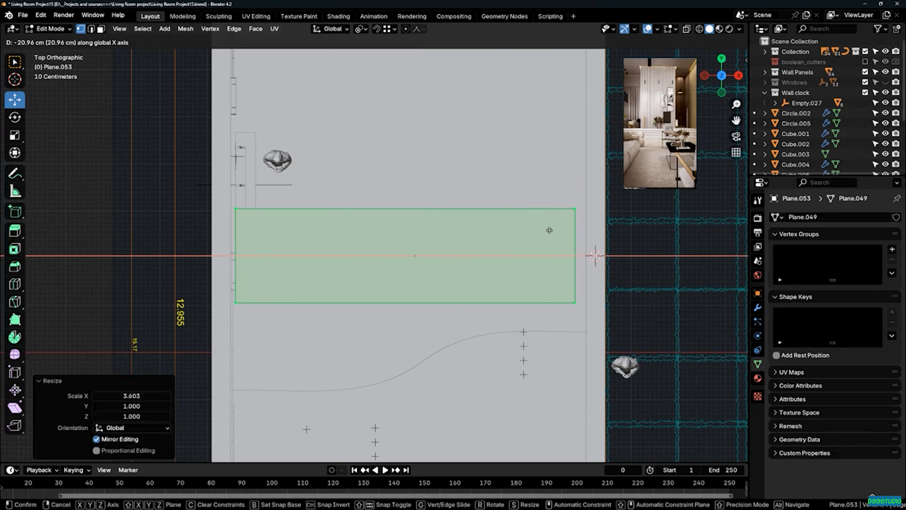
left_click(580, 233)
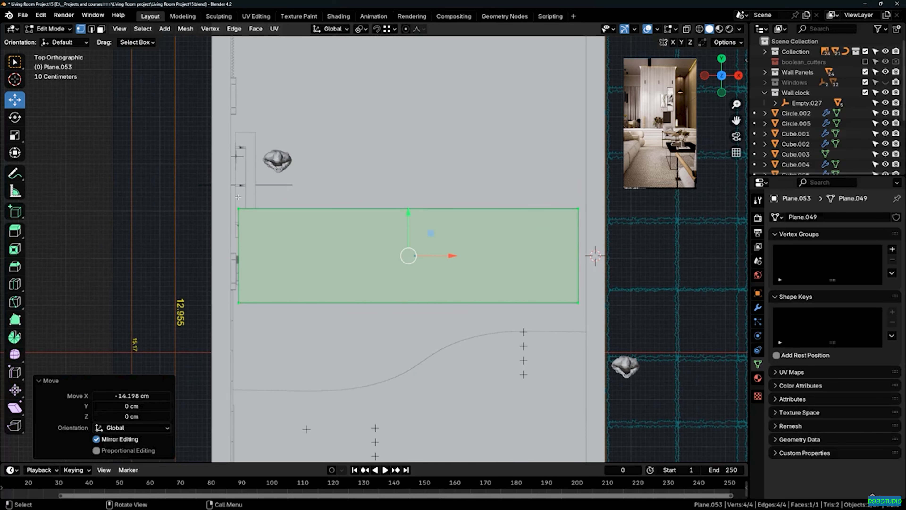
scroll(578, 227, "up", 4)
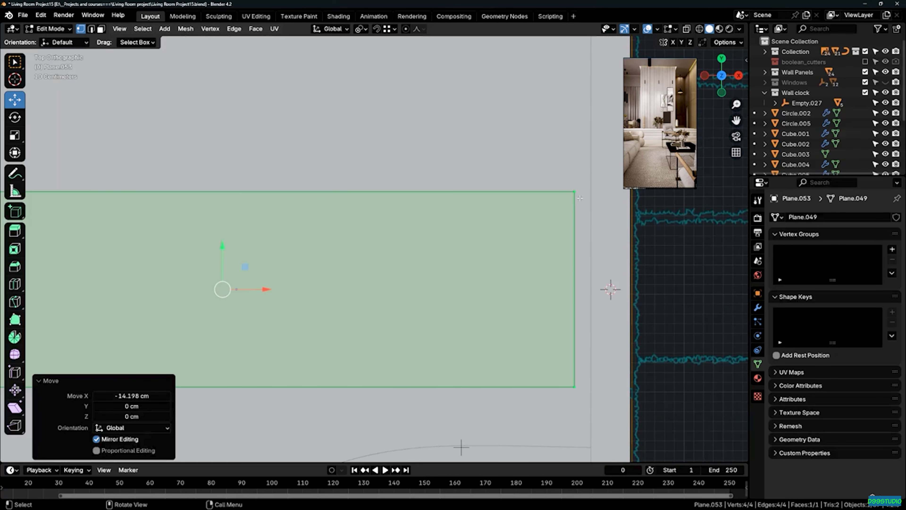
scroll(571, 256, "down", 4)
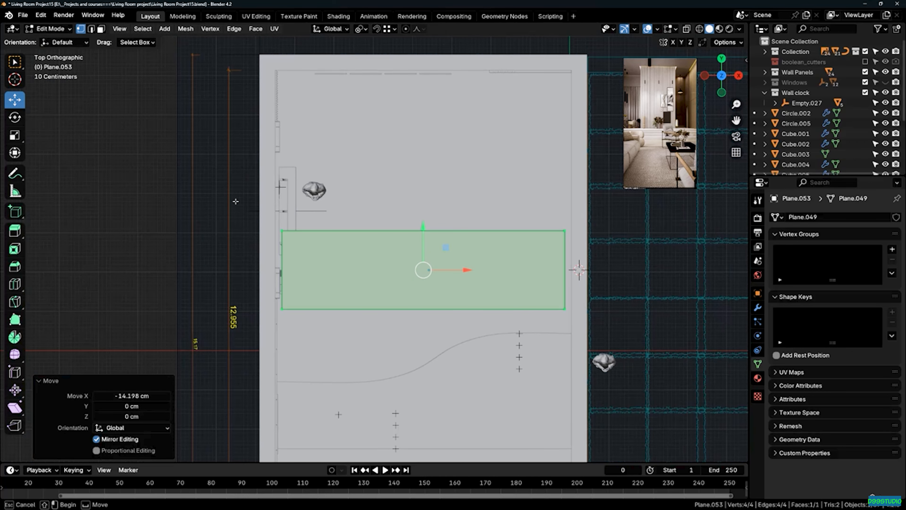
- Move the plane's far edge about 386 cm along Y, just short of the room's back wall
left_click(499, 268)
key("g")
key("y")
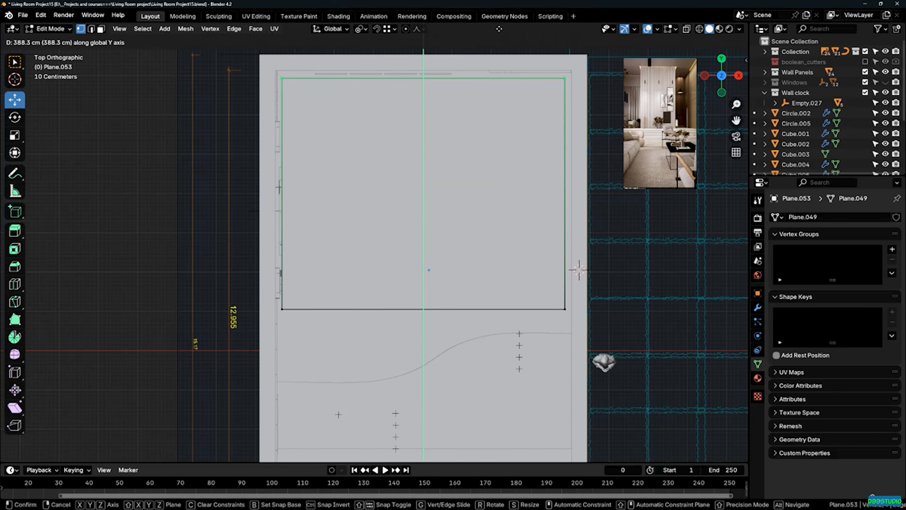
left_click(499, 37)
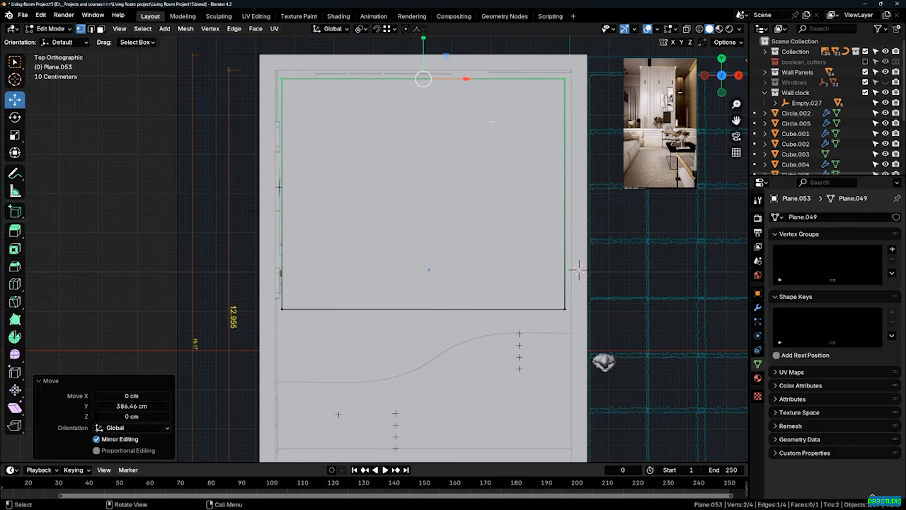
scroll(492, 121, "down", 2)
scroll(449, 107, "up", 4)
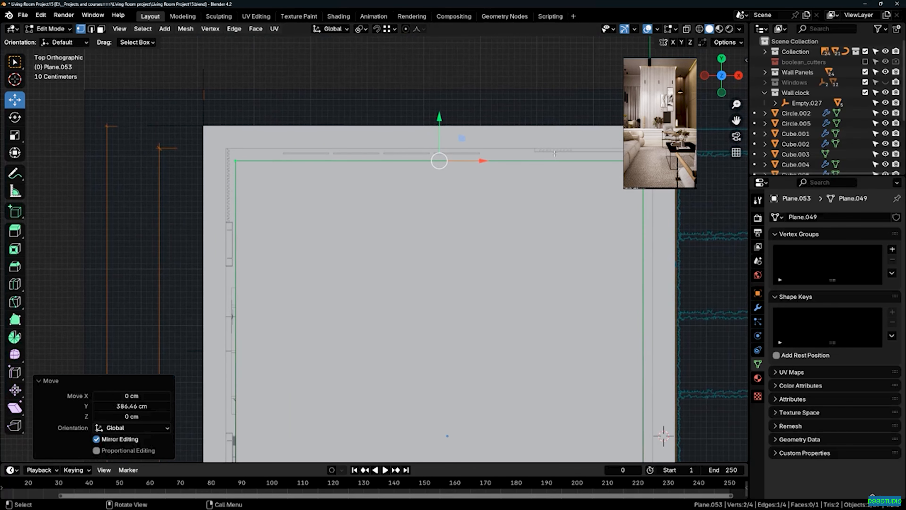
scroll(362, 167, "up", 1)
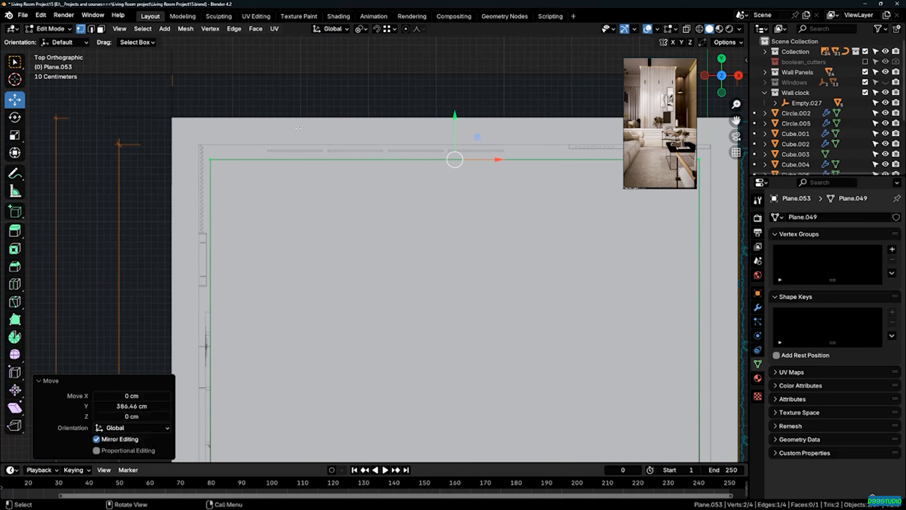
scroll(435, 118, "down", 5)
- Move the plane's opposite edge about 514 cm along negative Y toward the slatted wall by the rectangular opening
left_click_drag(320, 300, 603, 357)
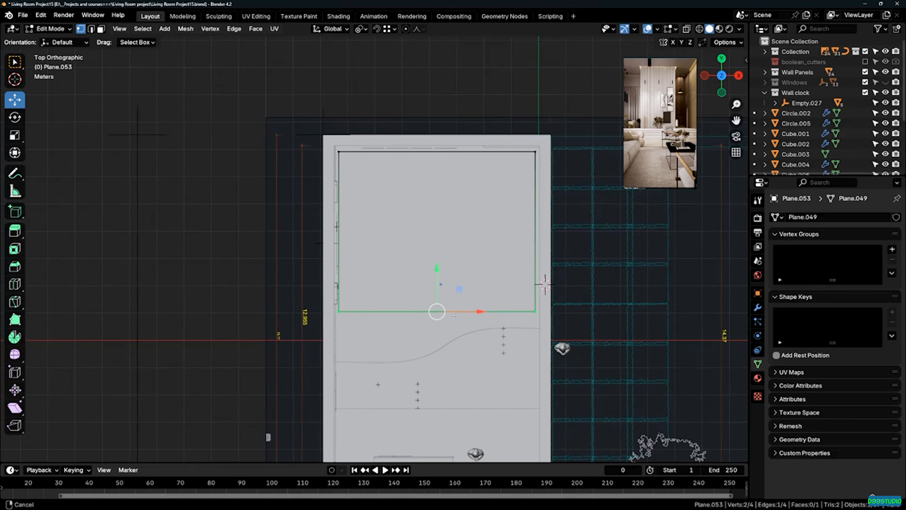
middle_click_drag(454, 316, 477, 178, "shift")
key("g")
key("y")
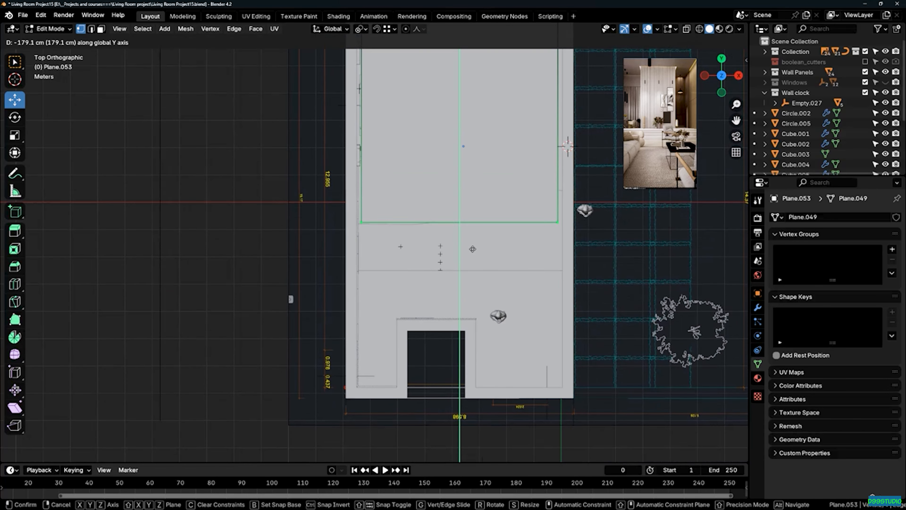
left_click(468, 373)
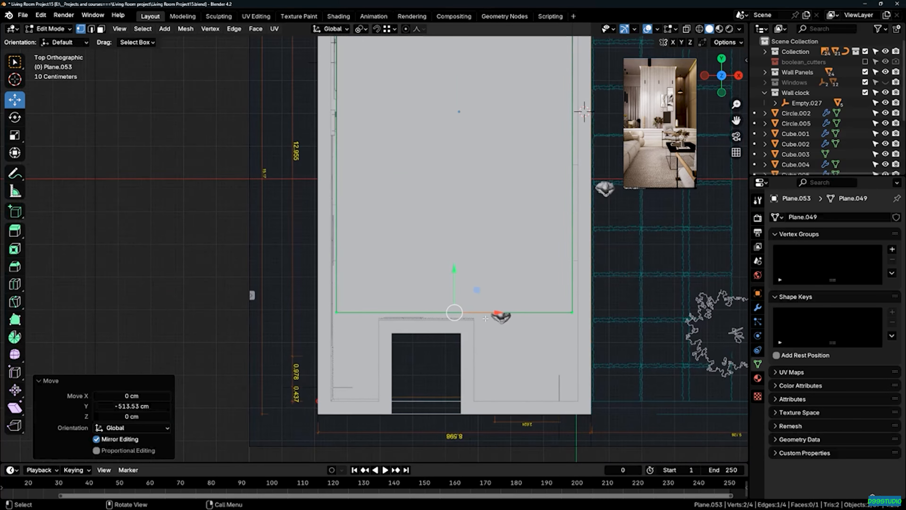
- Shift that edge about 10 cm further along negative Y, closer to the slatted wall
scroll(473, 309, "up", 8)
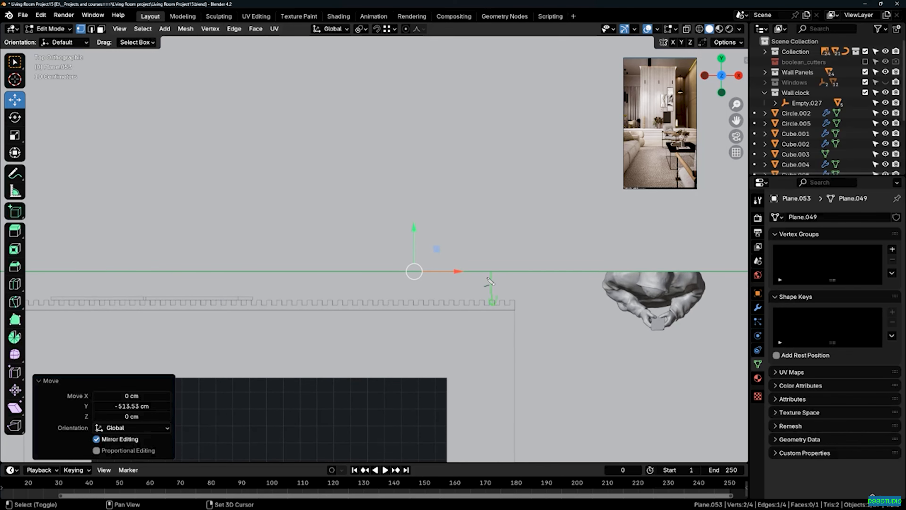
key("Escape")
scroll(500, 227, "down", 2)
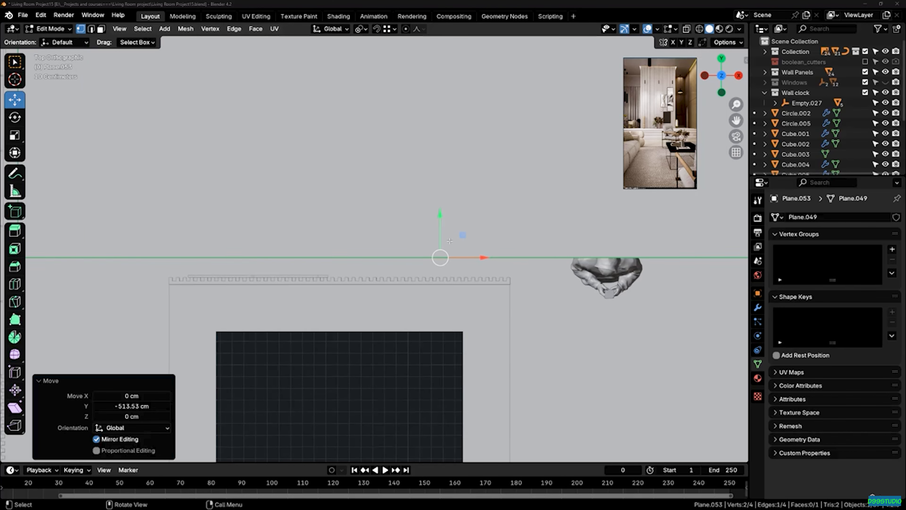
scroll(451, 236, "up", 1)
left_click_drag(438, 232, 438, 249)
scroll(460, 321, "down", 7)
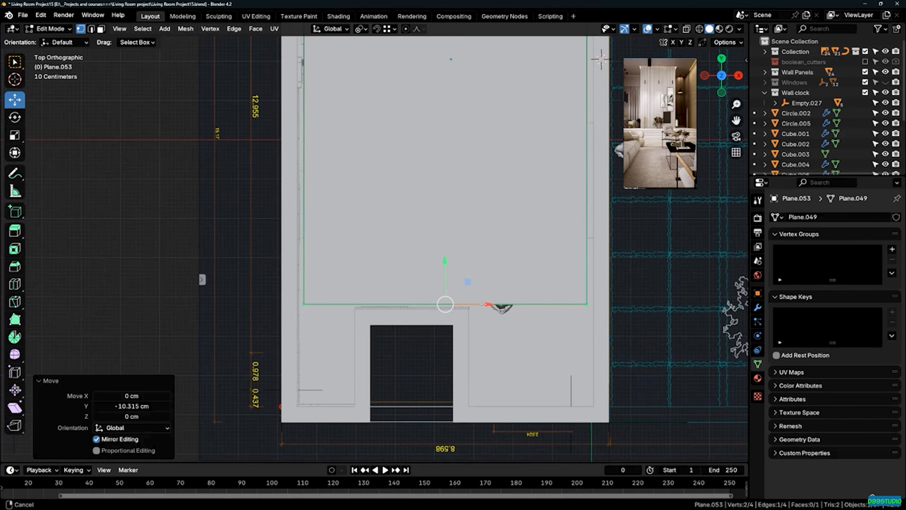
- Cut a lengthwise loop into the plane beside the protruding wall on the positive X side, with a slide factor of about -0.218
key("ctrl+r")
left_click(463, 329)
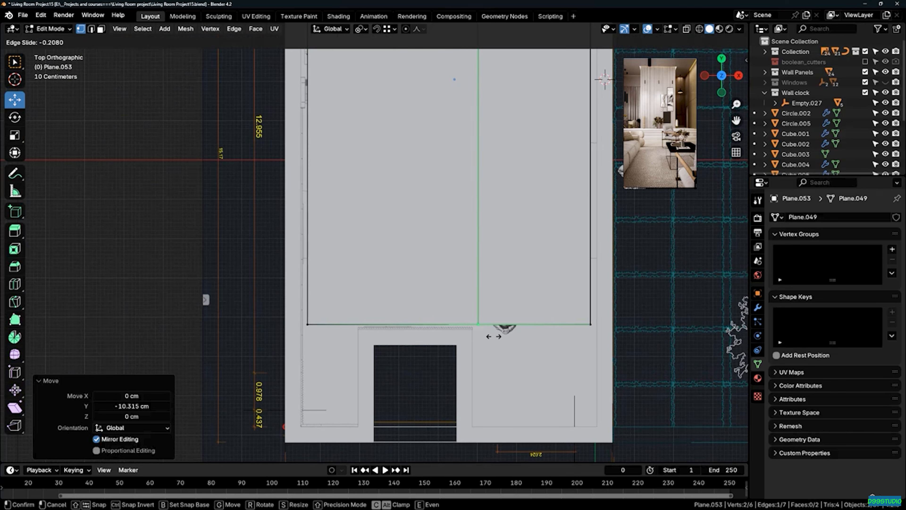
left_click(495, 337)
- Extrude the short edge on the positive X side about 239 cm along negative Y into the recess beside the opening
left_click_drag(464, 297, 521, 326)
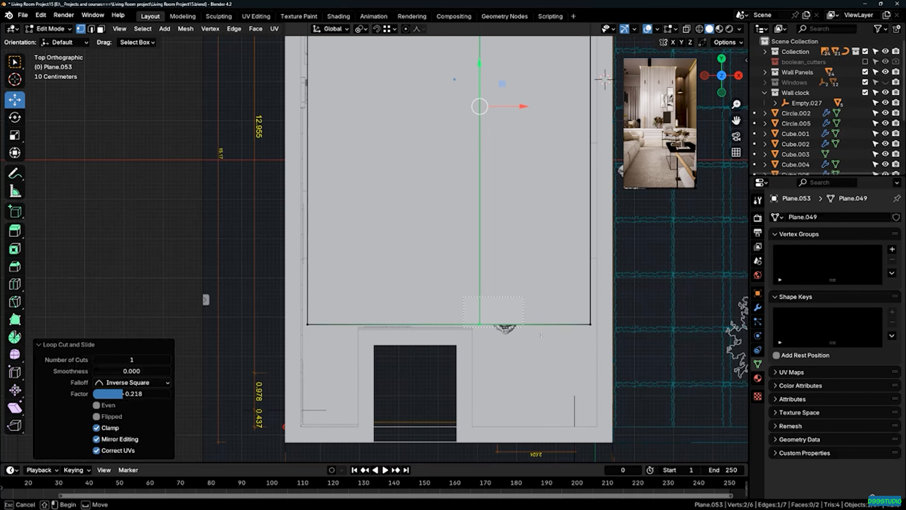
left_click_drag(604, 351, 606, 352)
scroll(496, 336, "up", 3)
middle_click_drag(496, 332, 456, 243, "shift")
key("e")
key("y")
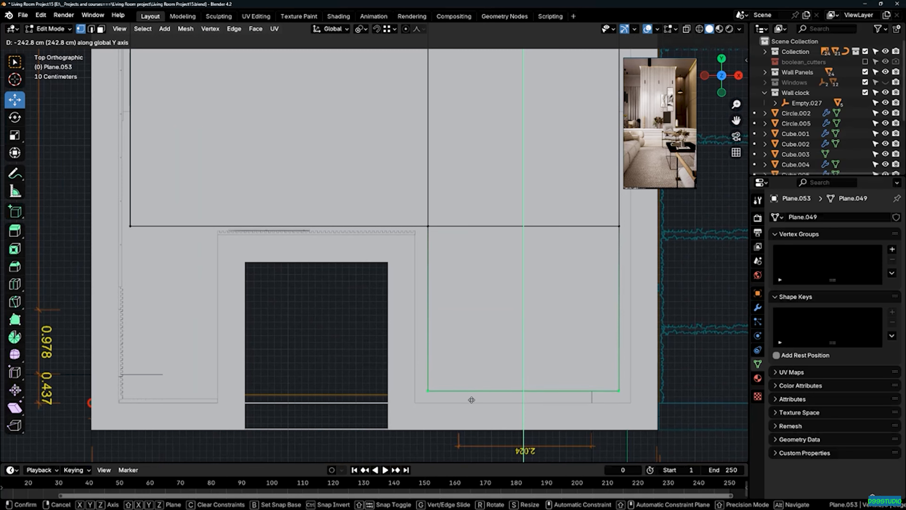
left_click(466, 379)
- Cut a second lengthwise loop into the plane, just outside the protruding wall on the negative X side
scroll(464, 321, "down", 2)
scroll(535, 303, "up", 3)
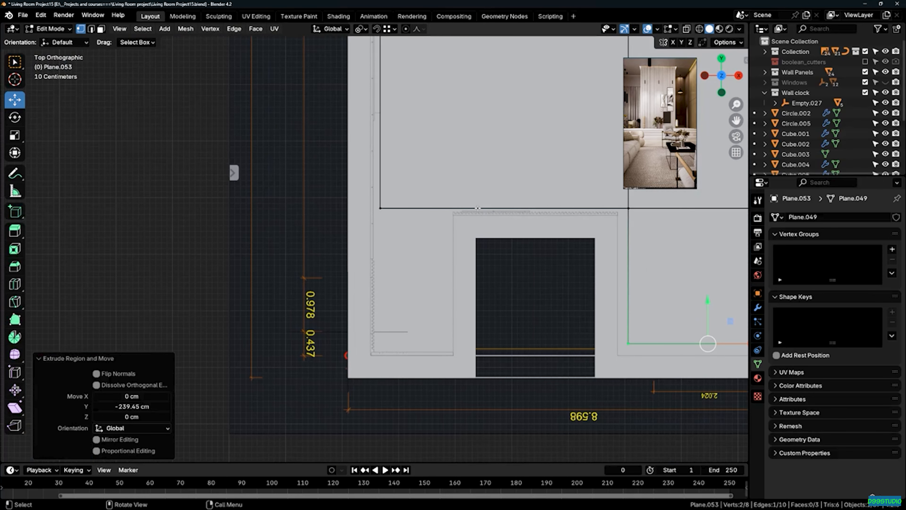
key("ctrl+r")
left_click(479, 209)
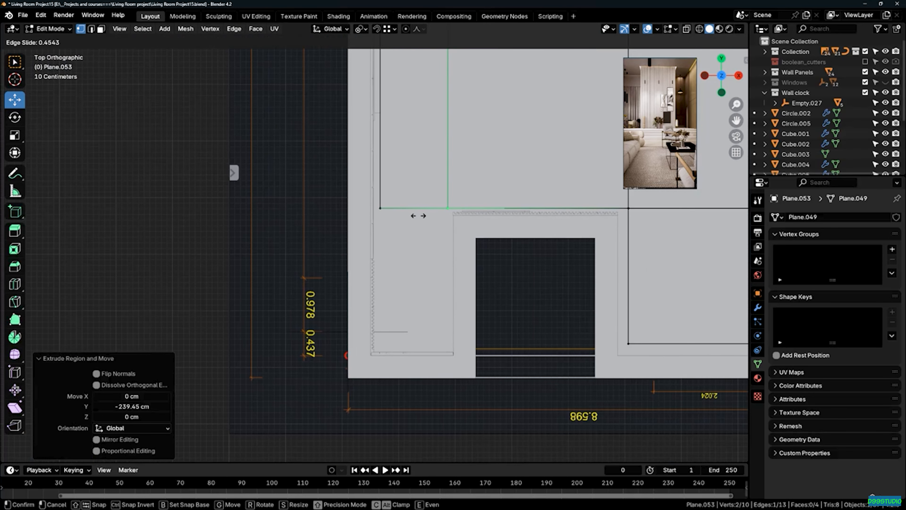
left_click(415, 209)
- Extrude the short edge on the negative X side about 247 cm along negative Y into the narrow recess
left_click(425, 208)
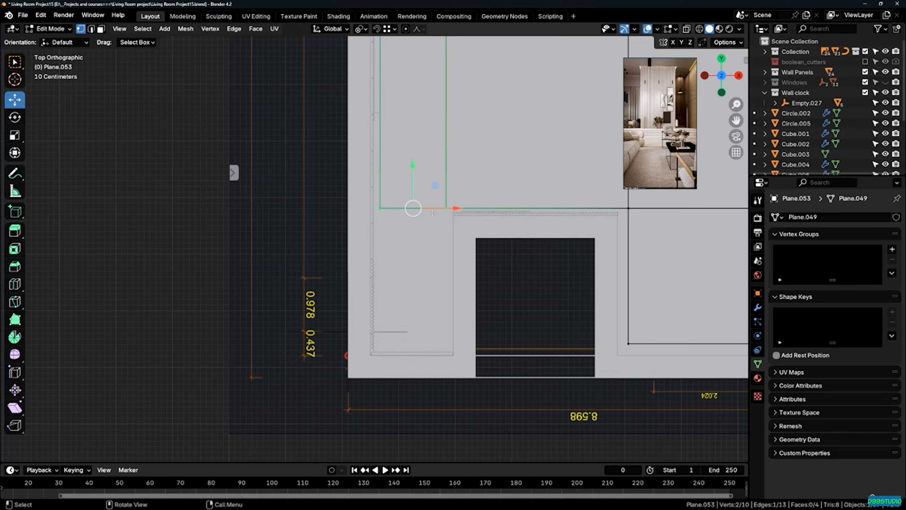
scroll(426, 212, "up", 3)
scroll(425, 196, "down", 2)
key("g")
key("x")
key("y")
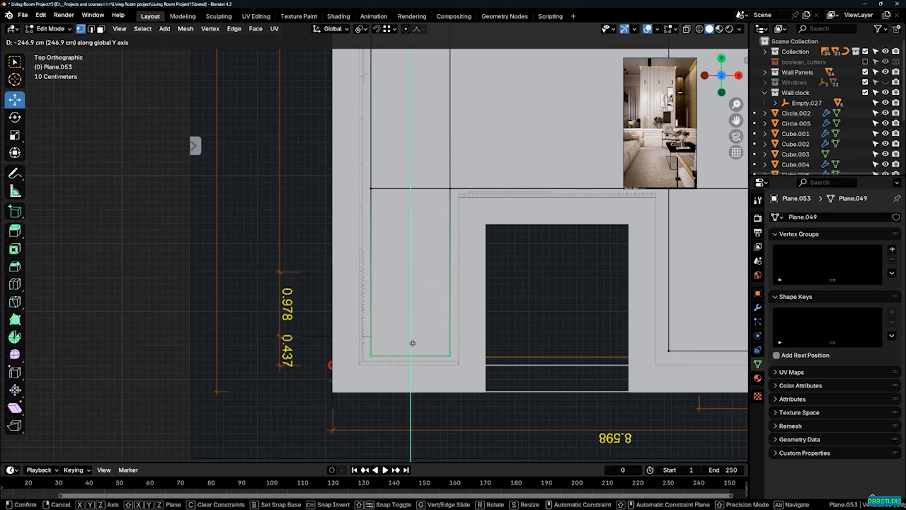
left_click(412, 344)
- Examine the plane's outline against the room's walls, from the back corner to both recesses beside the opening
scroll(428, 336, "down", 6)
middle_click_drag(445, 281, 487, 388, "shift")
scroll(448, 128, "up", 7)
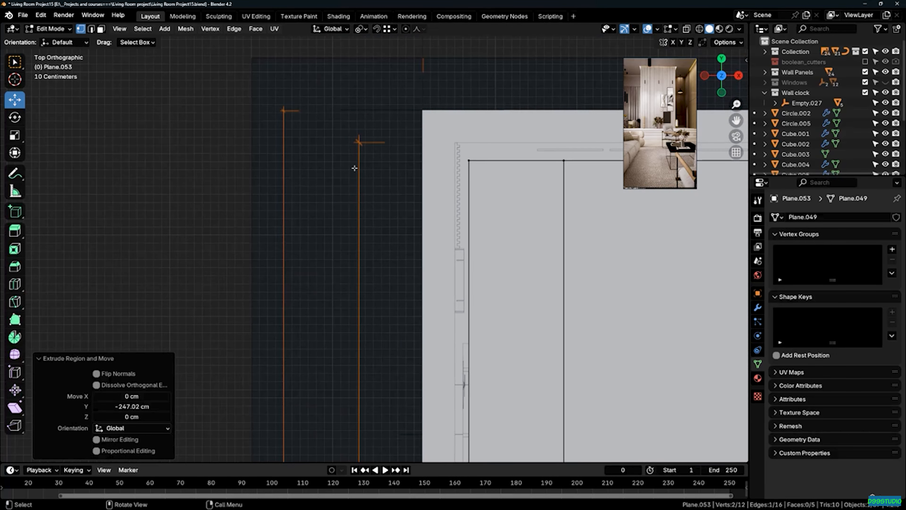
scroll(354, 168, "down", 3)
middle_click_drag(354, 168, 150, 174, "shift")
scroll(477, 83, "down", 3)
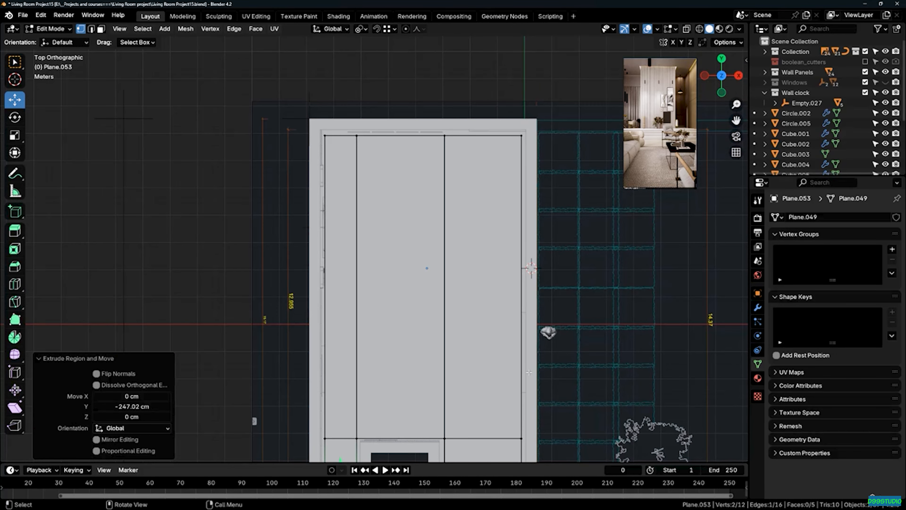
middle_click_drag(443, 339, 471, 164, "shift")
scroll(471, 236, "up", 4)
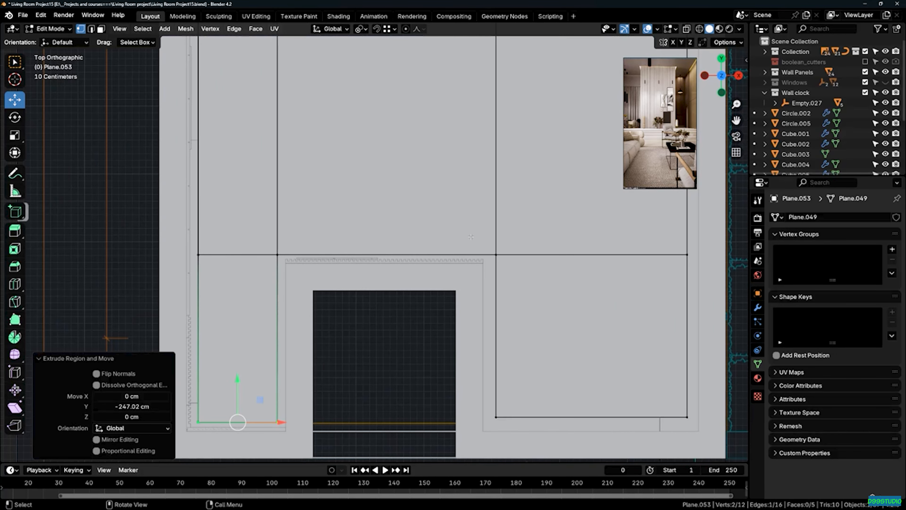
scroll(495, 282, "down", 7)
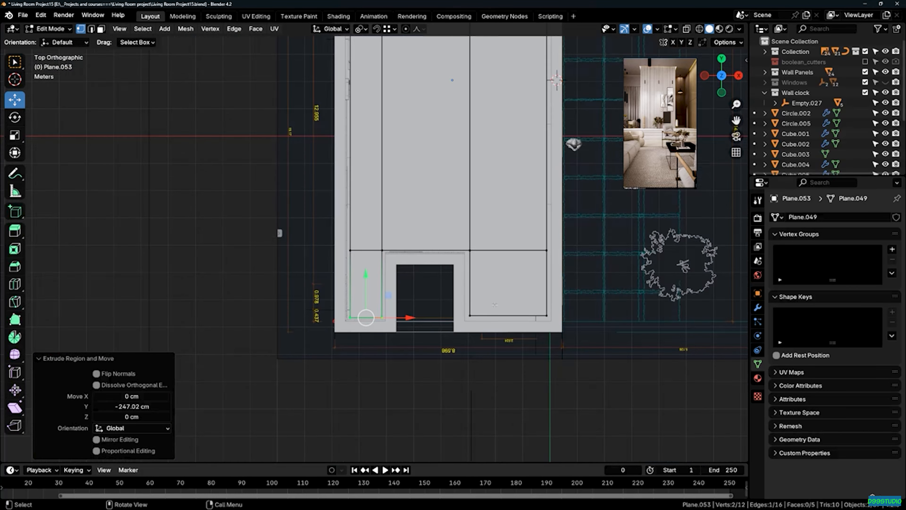
- Move the inner lengthwise edge of the positive X recess about 8.28 cm along negative X, closer to the protruding wall
key("b")
left_click_drag(490, 321, 464, 50)
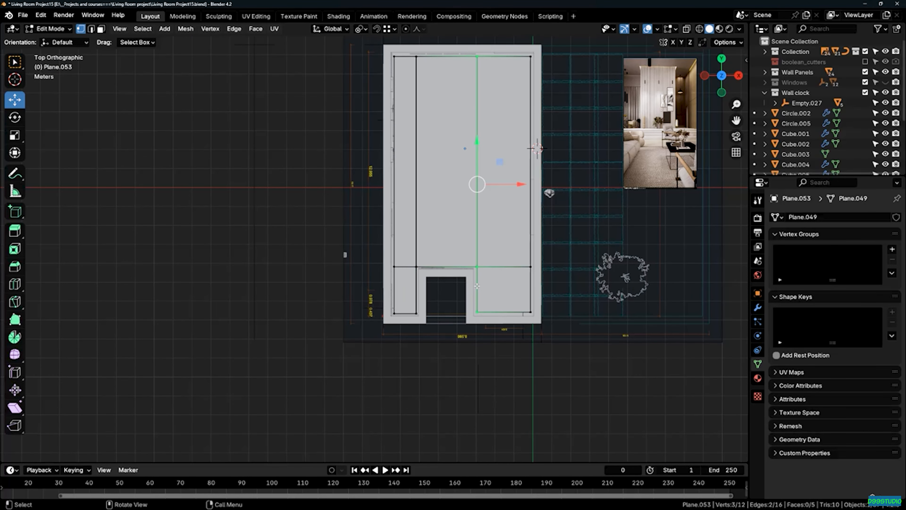
scroll(478, 250, "up", 8)
scroll(479, 237, "up", 2)
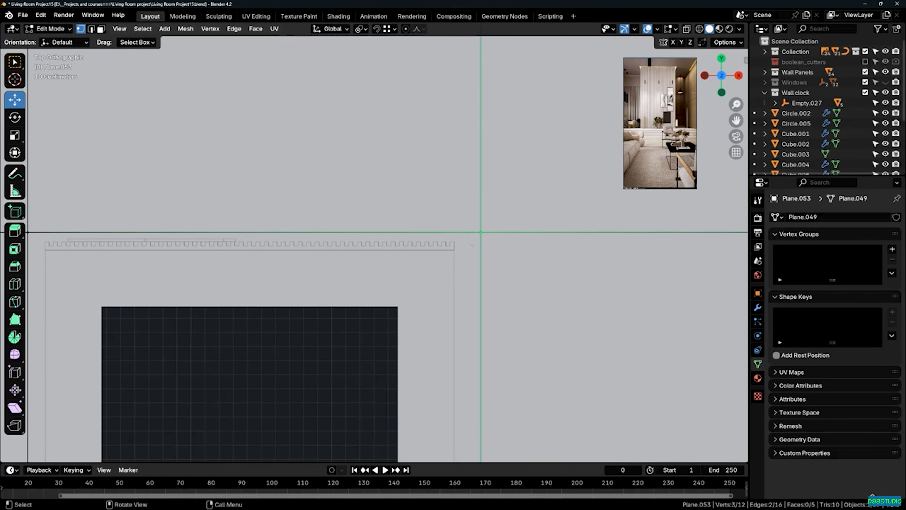
scroll(478, 246, "down", 4)
scroll(477, 255, "up", 3)
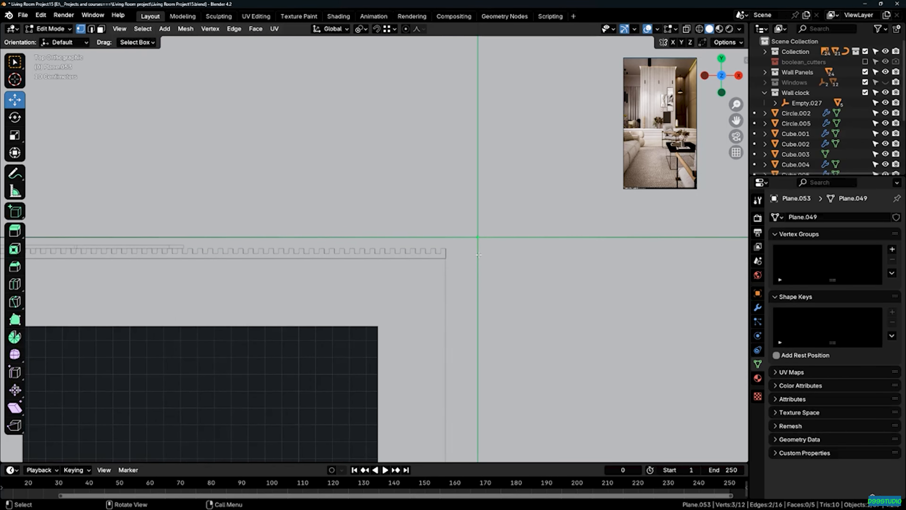
key("g")
key("x")
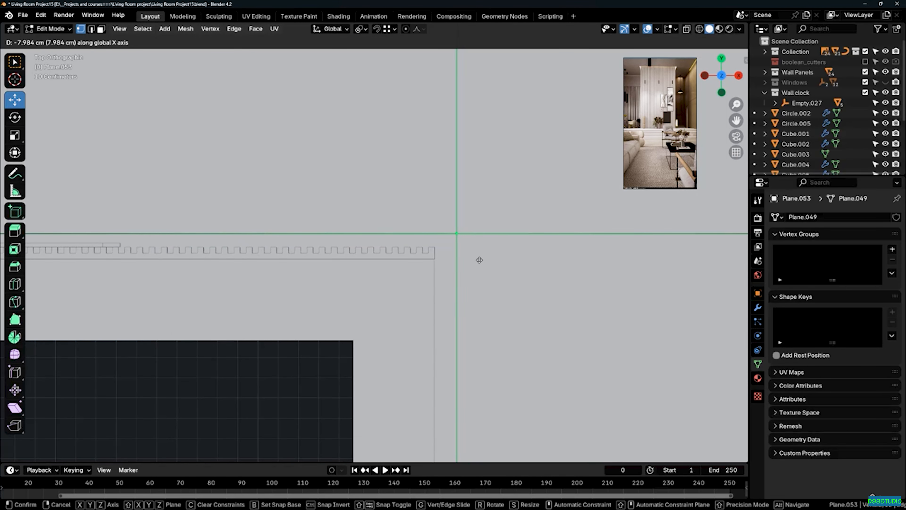
left_click(474, 267)
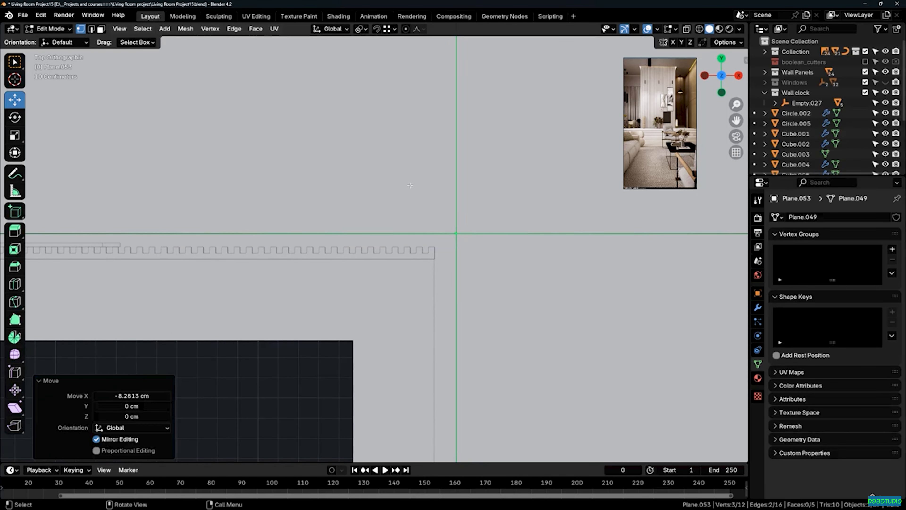
- Move the end edge of the positive X recess about 9.87 cm along negative Y, leaving a similar gap to both walls
scroll(383, 205, "down", 4)
left_click_drag(387, 361, 678, 420)
scroll(483, 295, "down", 2)
middle_click_drag(442, 358, 472, 250, "shift")
scroll(471, 250, "up", 6)
key("g")
key("y")
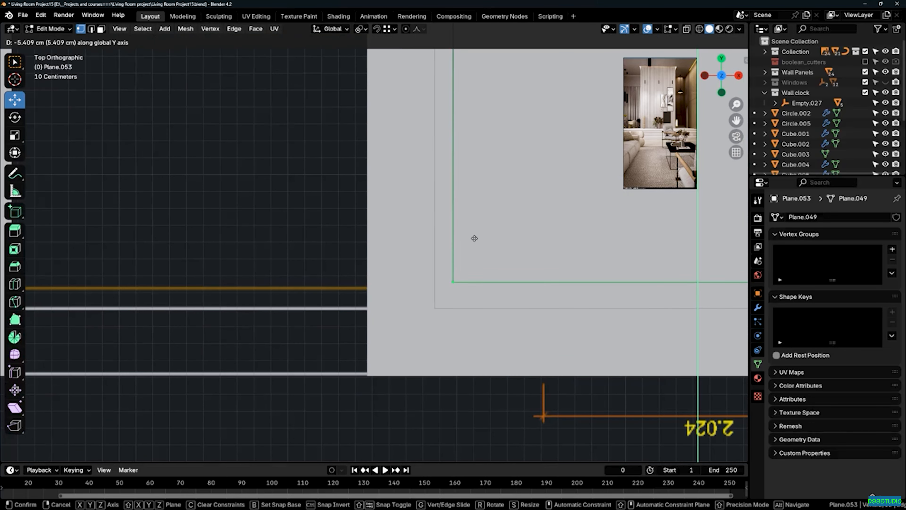
left_click(468, 312)
scroll(470, 300, "up", 2)
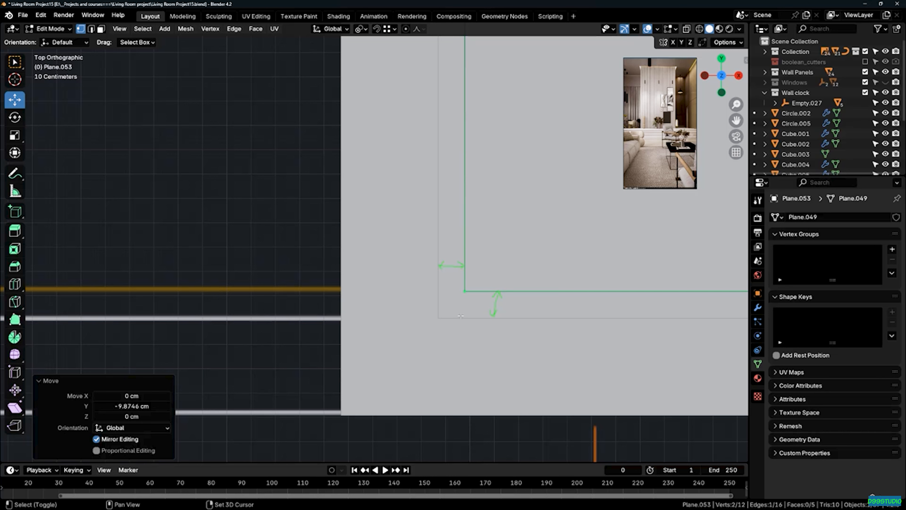
key("Escape")
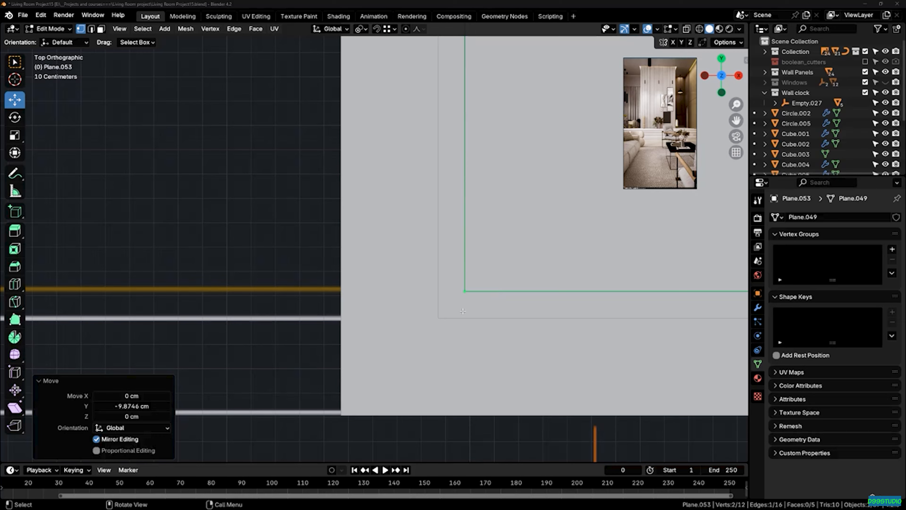
- Move the whole lengthwise edge beside the positive X recess about 10.95 cm along negative X, flush with the protruding wall's corner
scroll(463, 311, "down", 10)
middle_click_drag(461, 255, 482, 287, "shift")
left_click_drag(454, 60, 481, 363)
scroll(463, 261, "up", 8)
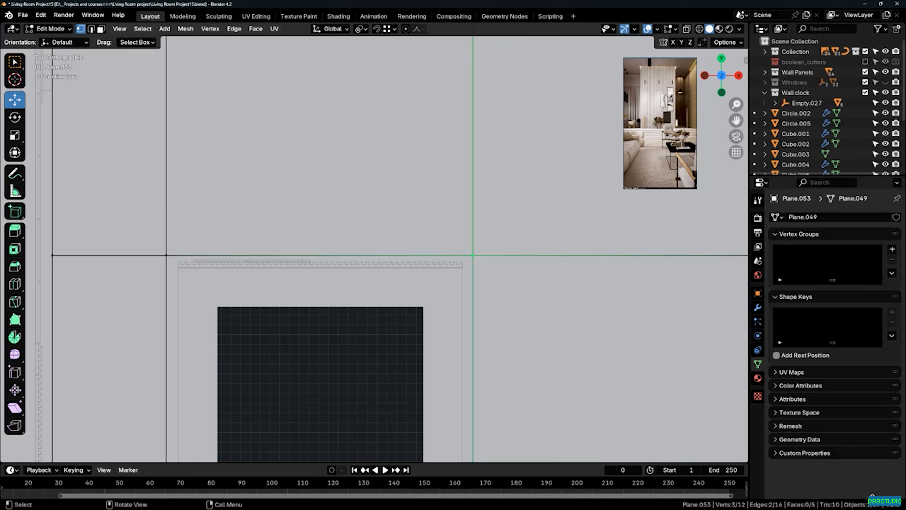
scroll(473, 266, "up", 3)
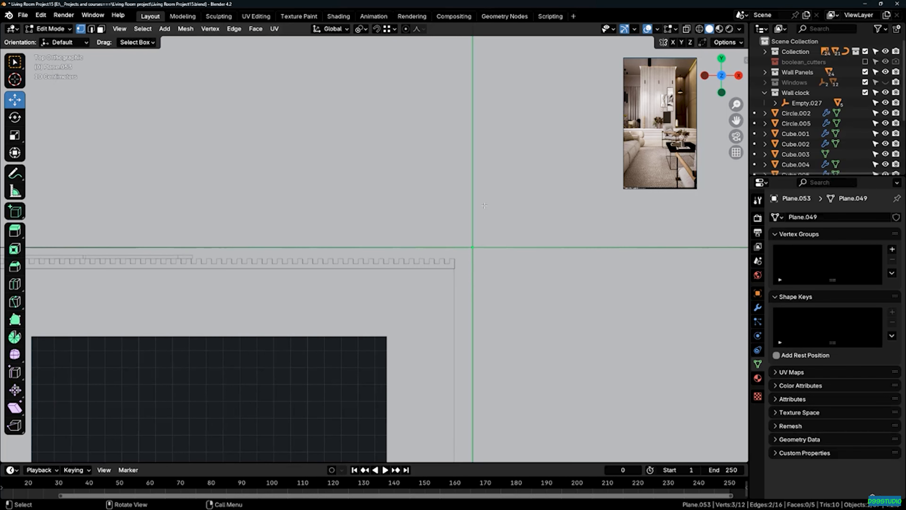
scroll(484, 205, "down", 5)
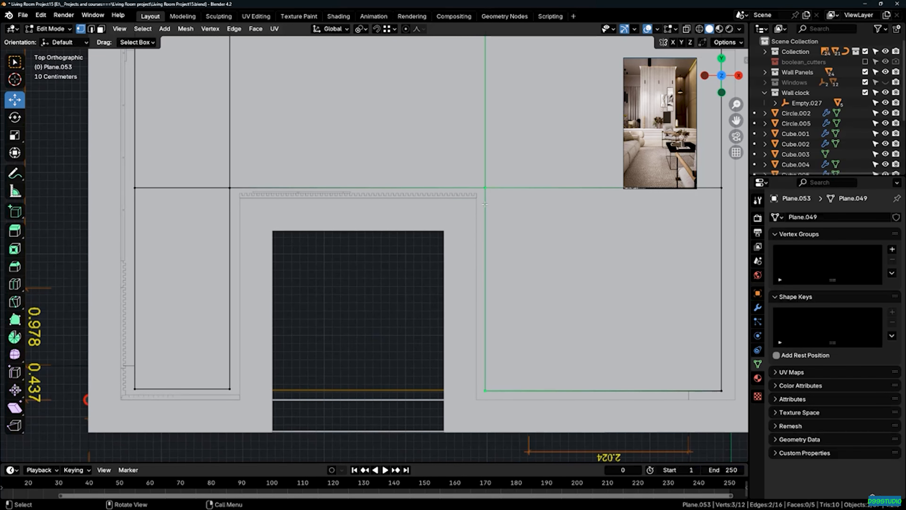
scroll(481, 214, "up", 2)
left_click(387, 28)
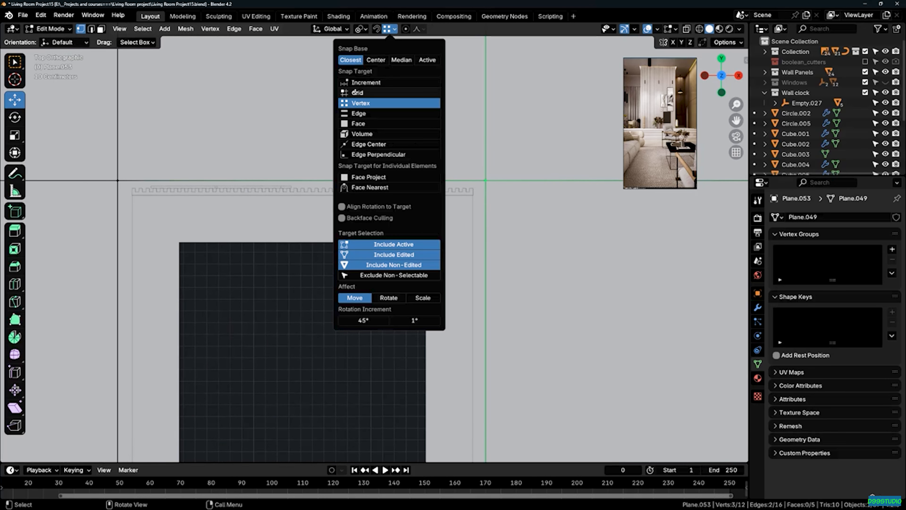
scroll(493, 204, "up", 1)
scroll(483, 211, "up", 1)
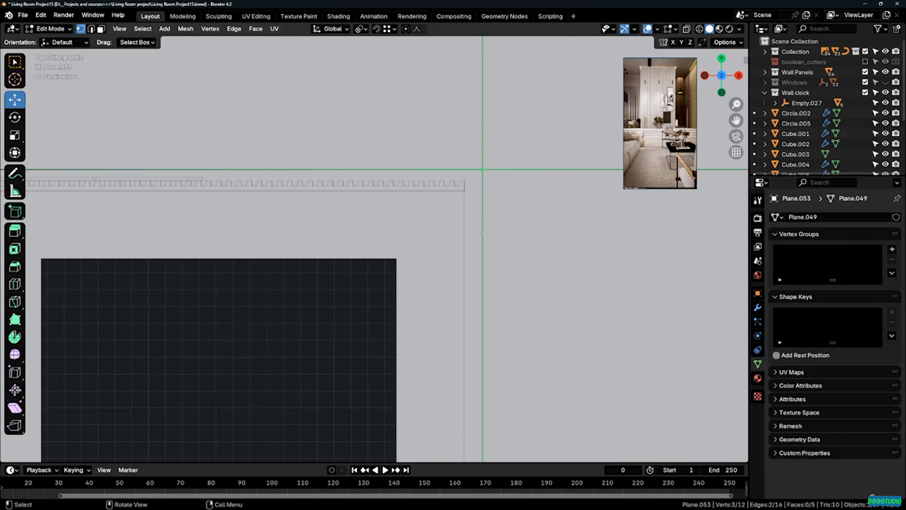
scroll(485, 229, "down", 9)
scroll(485, 252, "up", 5)
scroll(485, 252, "up", 2)
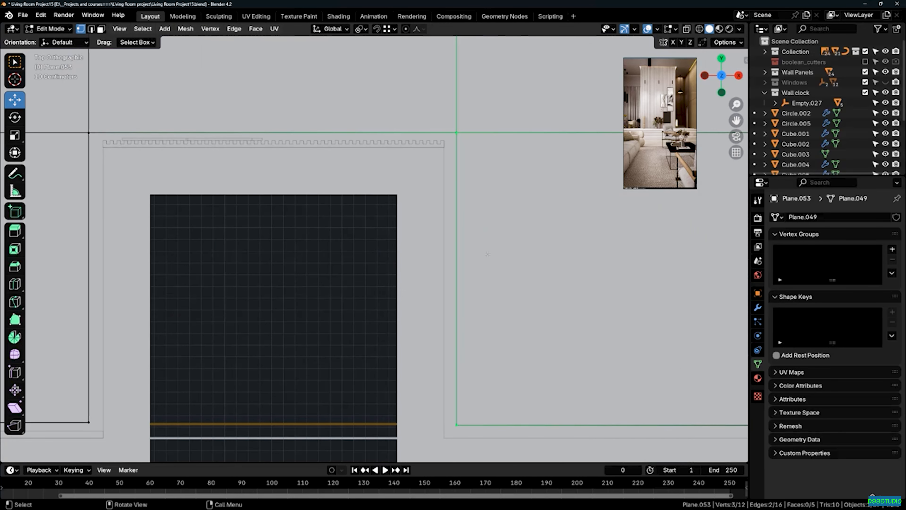
key("g")
key("x")
left_click(445, 150)
- Move the end edge of the positive X recess about 10.99 cm along negative Y onto the wall line
scroll(445, 167, "down", 5)
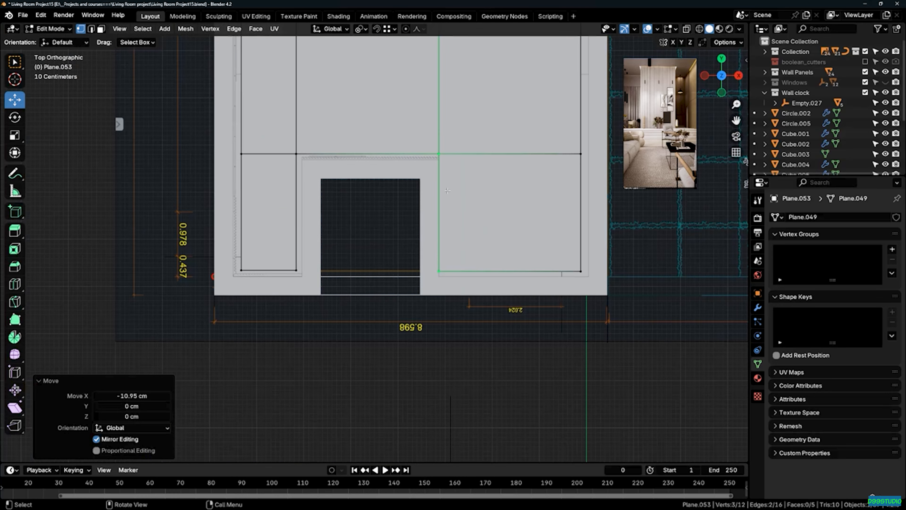
scroll(500, 271, "up", 3)
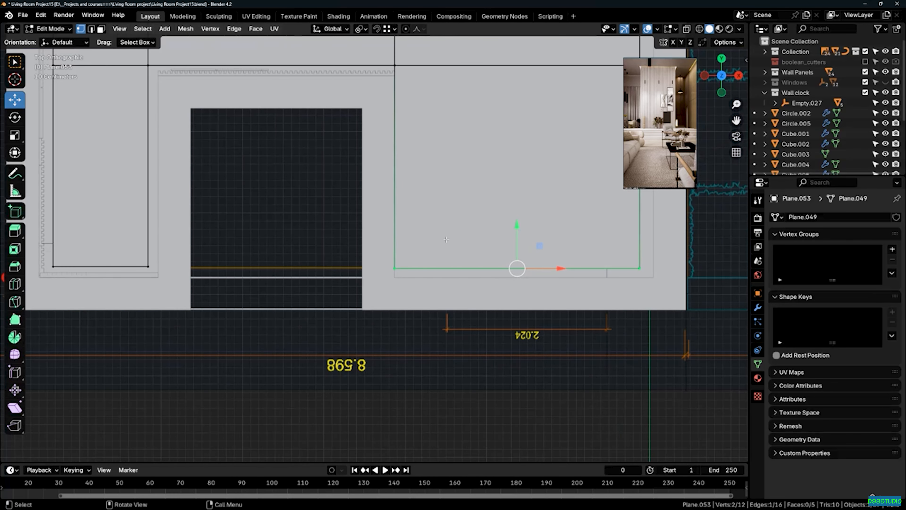
key("g")
key("y")
left_click(393, 279)
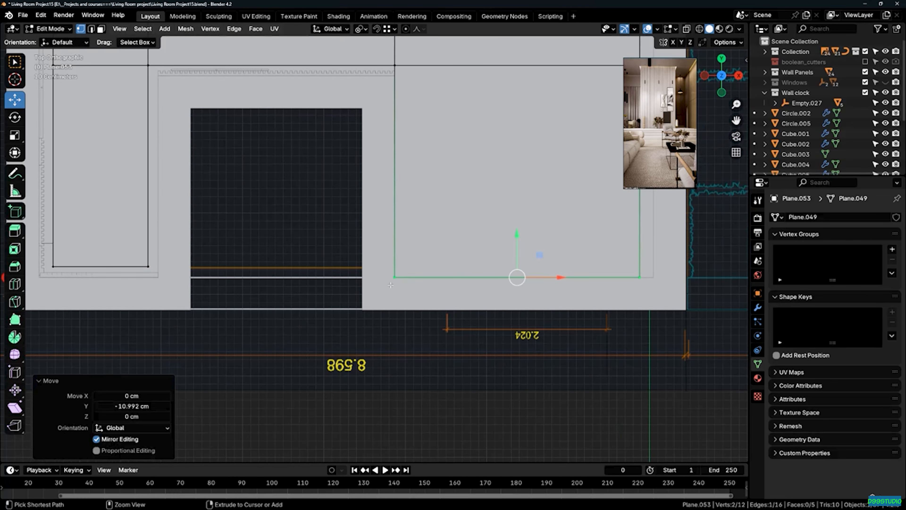
- Align the narrow recess's inner lengthwise edge along X and the crosswise edge along Y with the protruding wall's faces
scroll(392, 285, "down", 8)
key("g")
key("x")
key("g")
key("y")
- Move the end edge of the narrow negative X recess about 13.3 cm along negative Y to the wall line
left_click_drag(393, 296, 517, 343)
key("g")
key("y")
left_click(496, 358)
- Select the plane's full outer edge along the negative X wall, up to the back corner
scroll(494, 354, "down", 7)
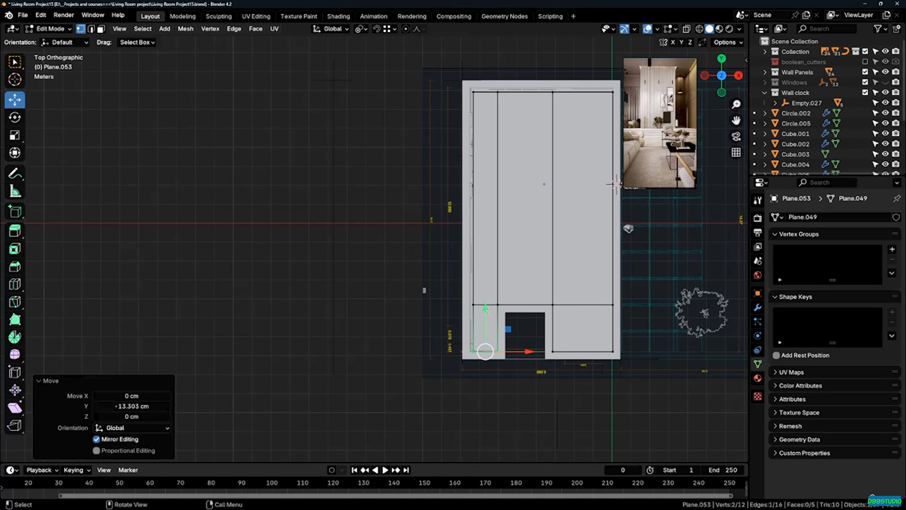
left_click(473, 92, "shift")
scroll(475, 93, "up", 6)
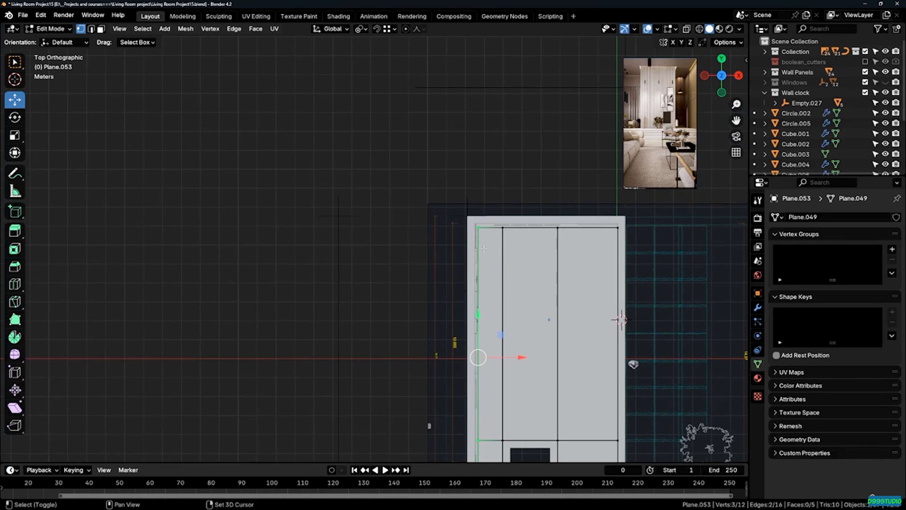
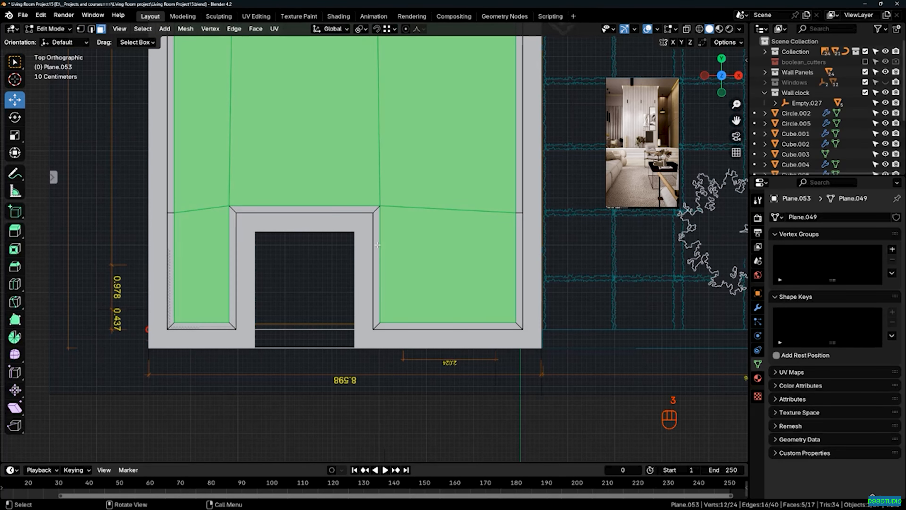
- Invert the face selection and delete the vertices of the inset border strip around the plane
key("ctrl+i")
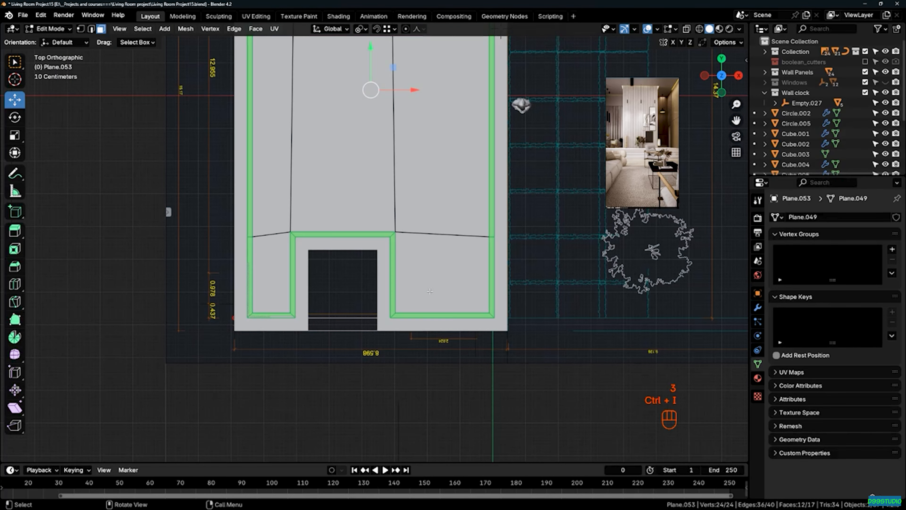
scroll(430, 292, "down", 2)
scroll(373, 271, "up", 3)
scroll(373, 270, "up", 2)
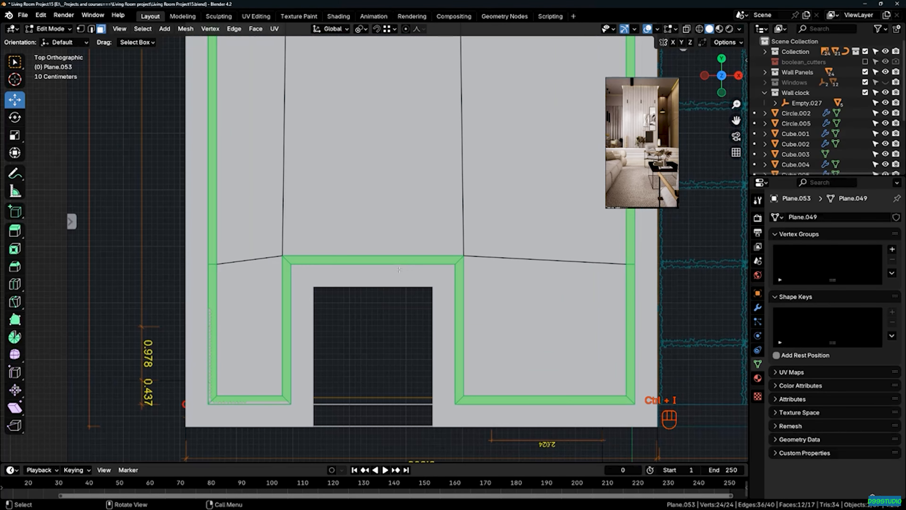
key("x")
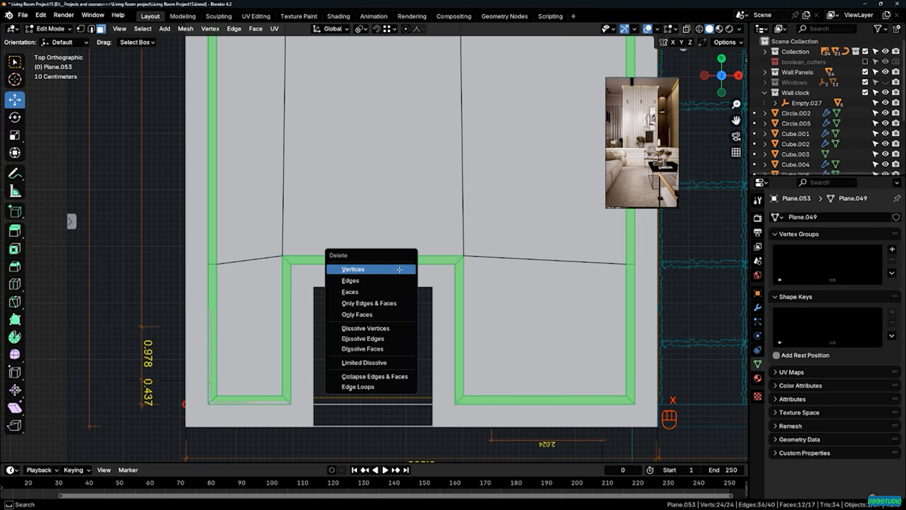
left_click(399, 270)
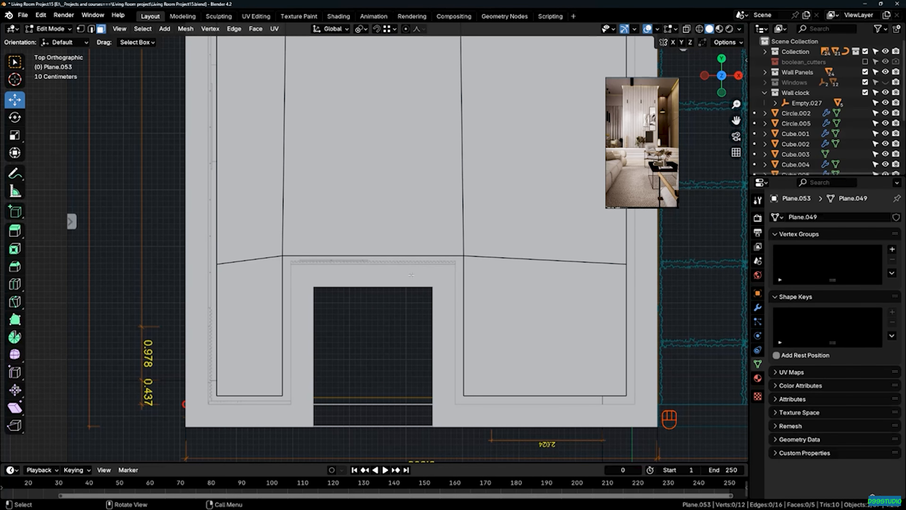
- Examine the gap between the plane's reduced outline and the room's walls from the recesses to the back corner
scroll(459, 287, "down", 6)
middle_click_drag(490, 78, 475, 188, "shift")
scroll(474, 187, "up", 2)
scroll(474, 188, "up", 4)
scroll(491, 144, "down", 6)
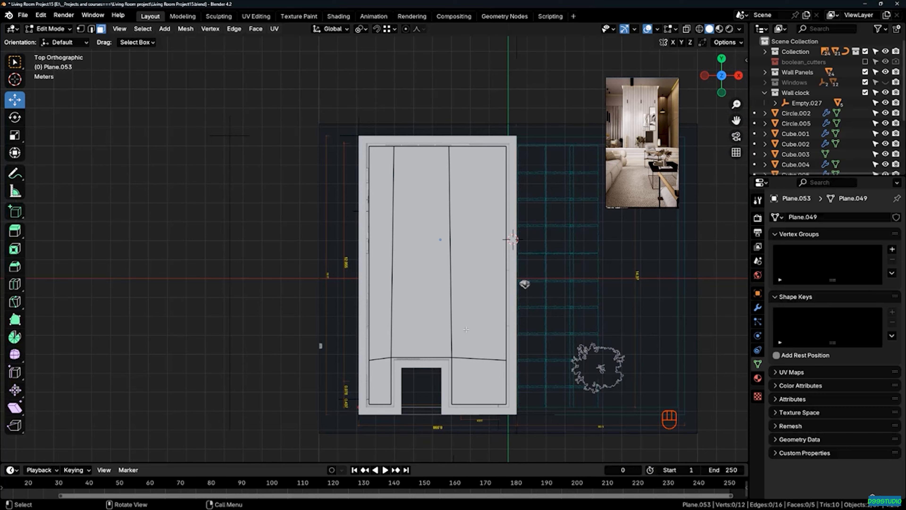
scroll(466, 329, "up", 1)
middle_click_drag(421, 187, 426, 206, "shift")
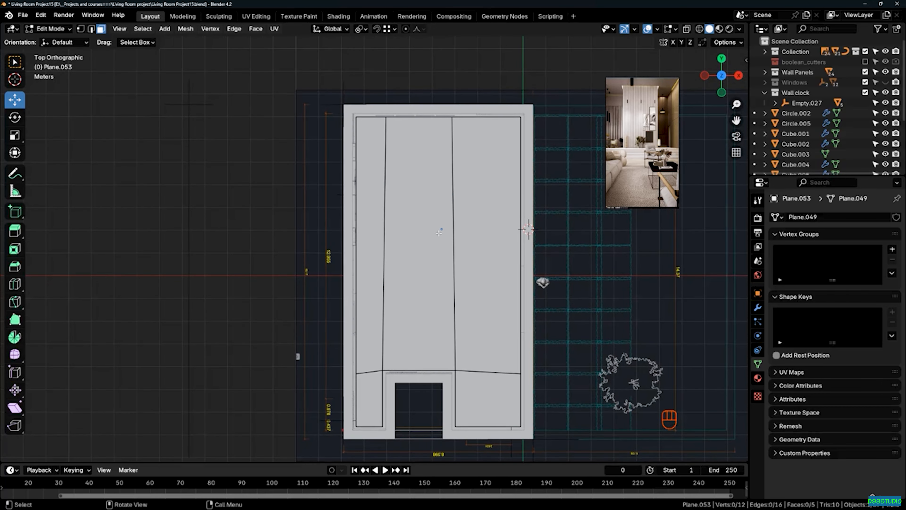
- Display the room in wireframe from the right side and examine the stepped ceiling profile above the pendant lamp
scroll(440, 232, "down", 3)
middle_click_drag(498, 257, 393, 200)
key("KP_3")
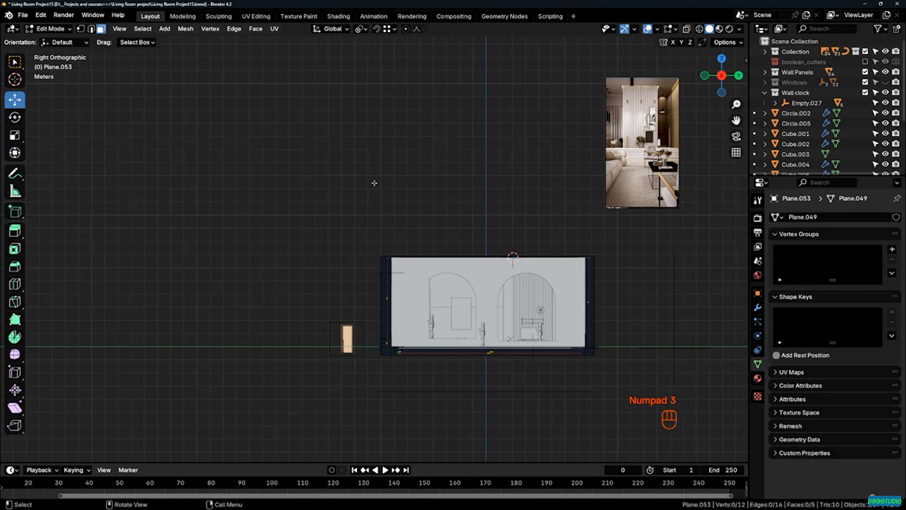
key("z")
scroll(489, 330, "up", 8)
scroll(237, 280, "up", 6)
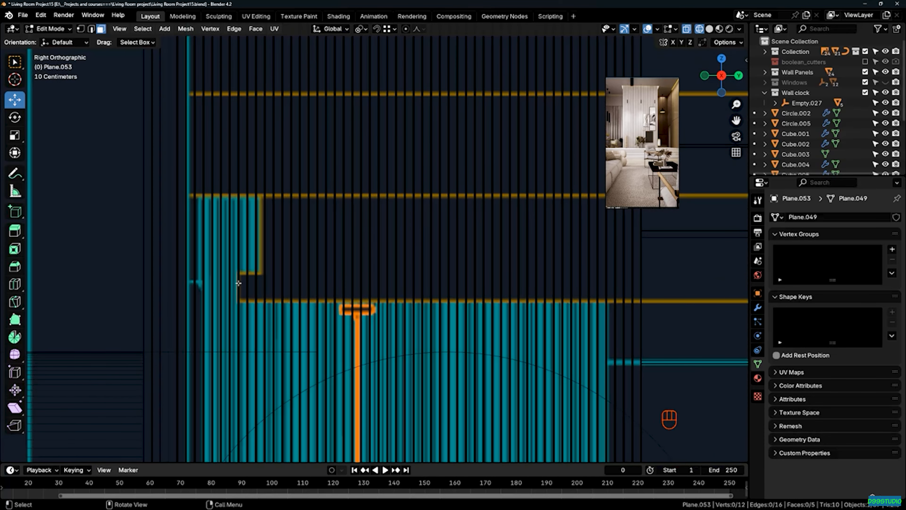
scroll(246, 297, "up", 2)
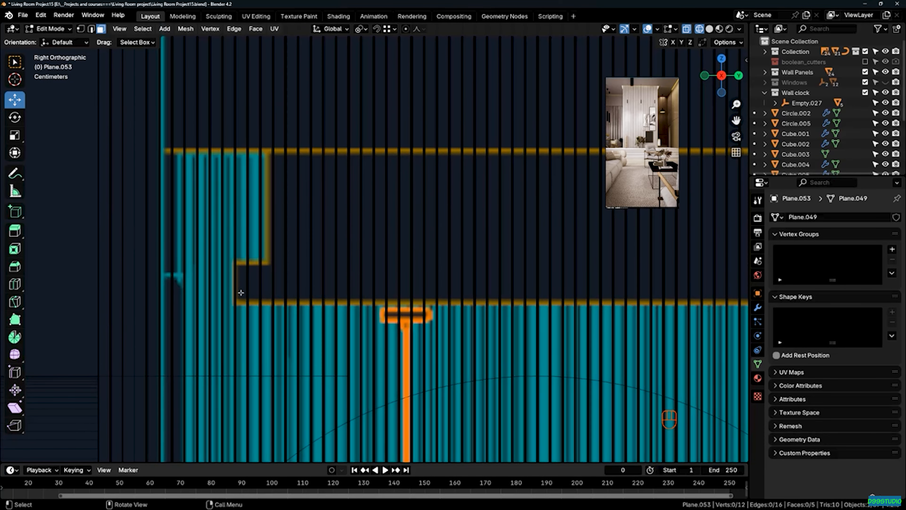
scroll(330, 277, "down", 4)
- Move the entire plane about 99.8 cm down along Z to the lower edge of the stepped ceiling profile
key("a")
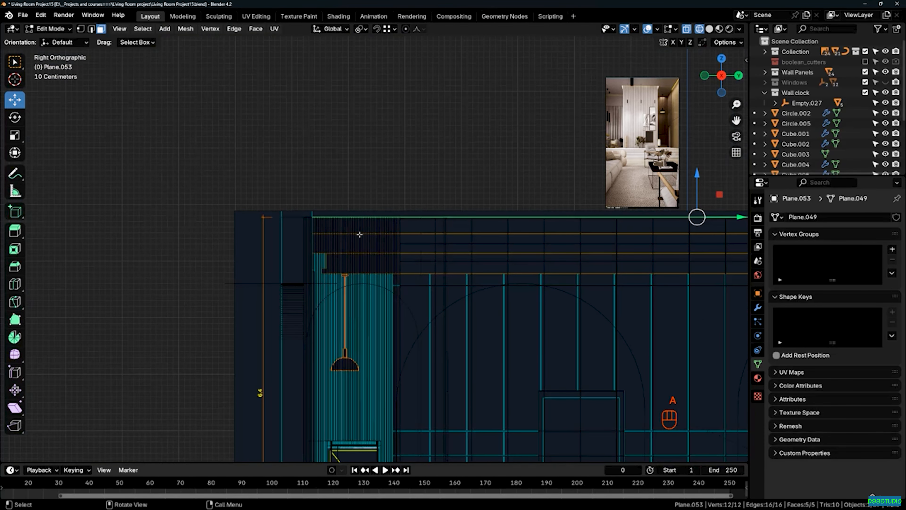
scroll(323, 277, "up", 4)
scroll(323, 246, "up", 3)
key("g")
key("z")
key("shift")
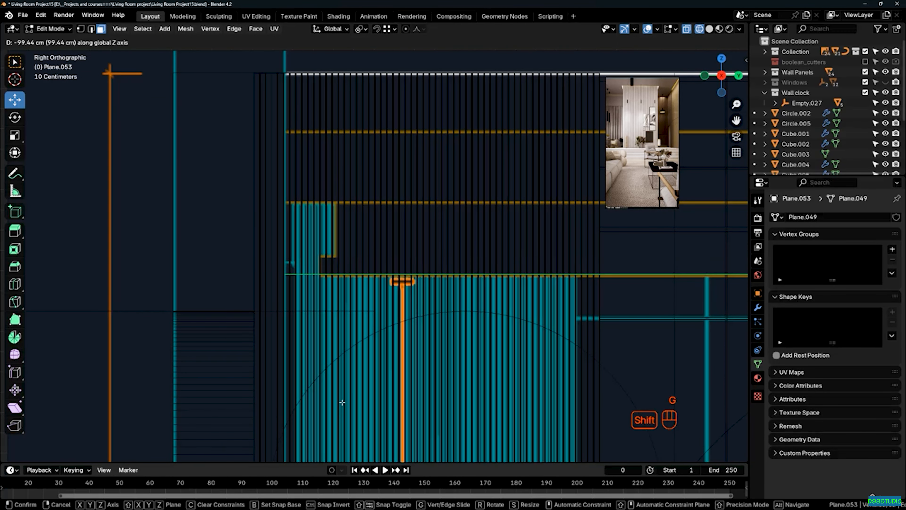
left_click(343, 410, "shift")
- Extrude all the plane's faces about 8.88 cm upward to the underside of the ceiling profile's step
scroll(323, 245, "down", 3)
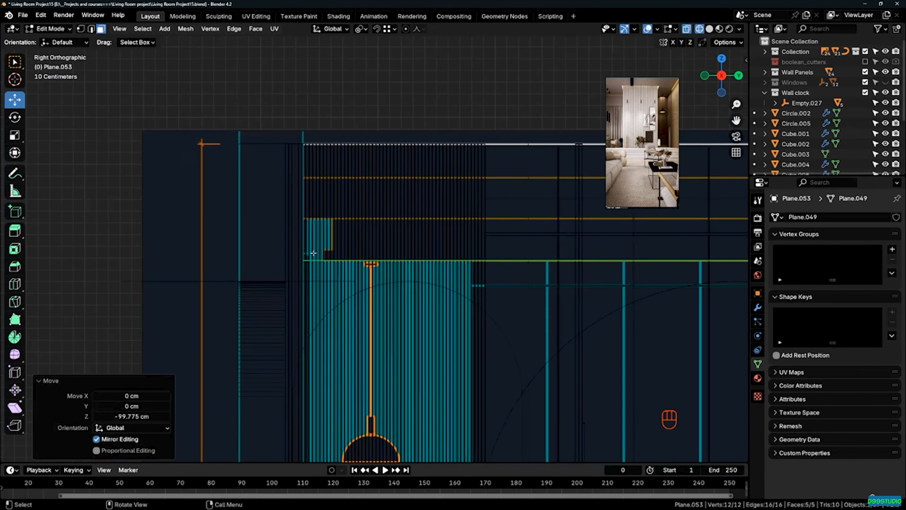
scroll(325, 260, "up", 4)
scroll(153, 293, "up", 1)
key("e")
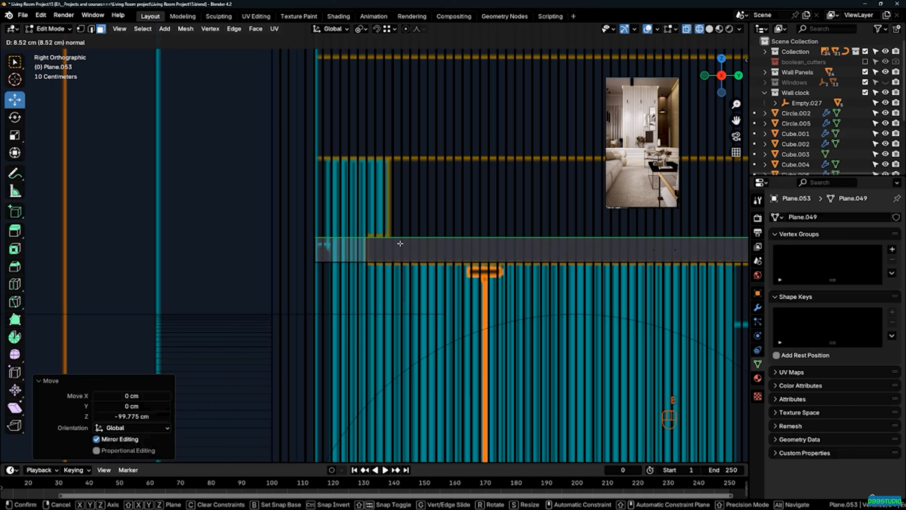
left_click(384, 233)
scroll(367, 227, "up", 5)
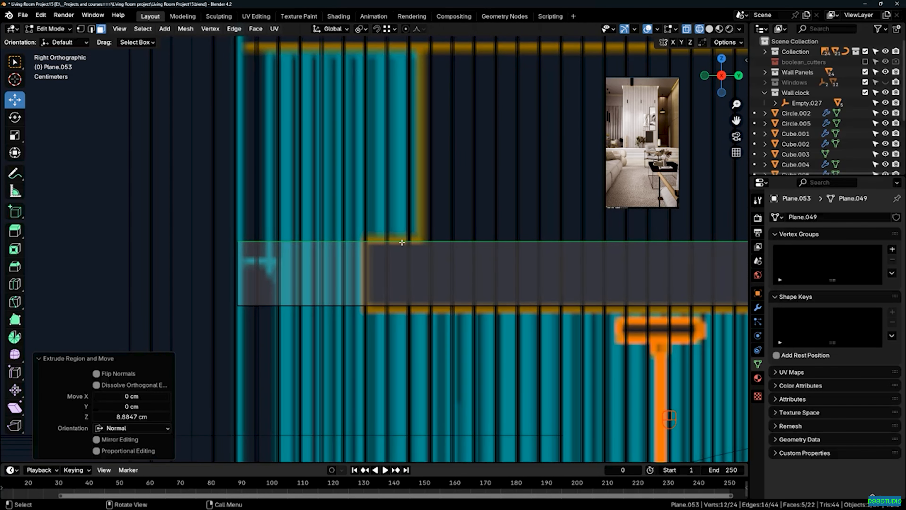
- Inspect the extruded ceiling panel in solid shading around the protruding wall's corner and the recess
scroll(342, 235, "down", 5)
middle_click_drag(341, 234, 500, 315)
scroll(578, 314, "up", 6)
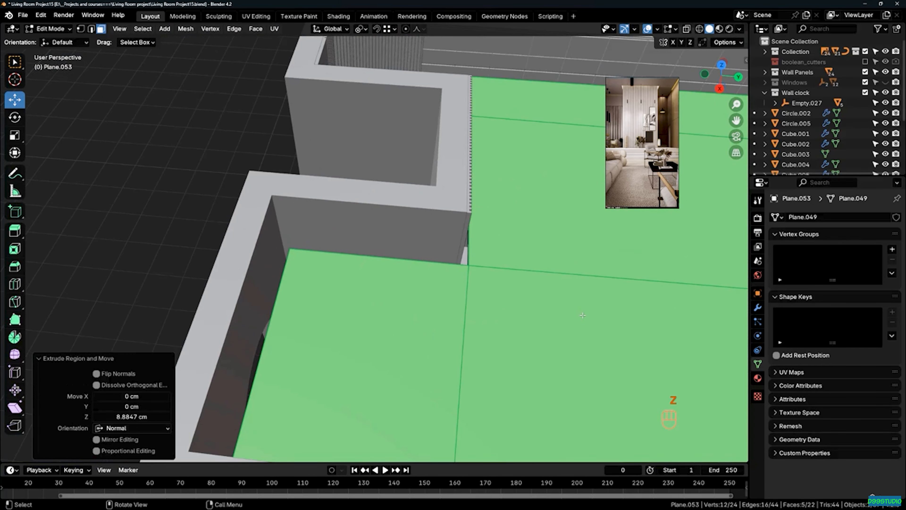
- Inset the ceiling panel's top faces together by about 10.6 cm
key("i")
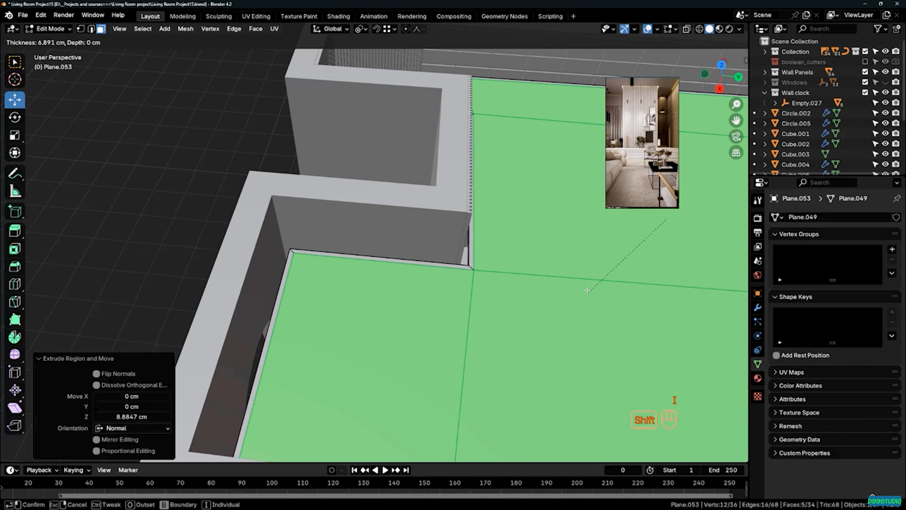
left_click(588, 244)
middle_click_drag(589, 244, 349, 214)
middle_click_drag(329, 272, 359, 271)
scroll(371, 286, "up", 2)
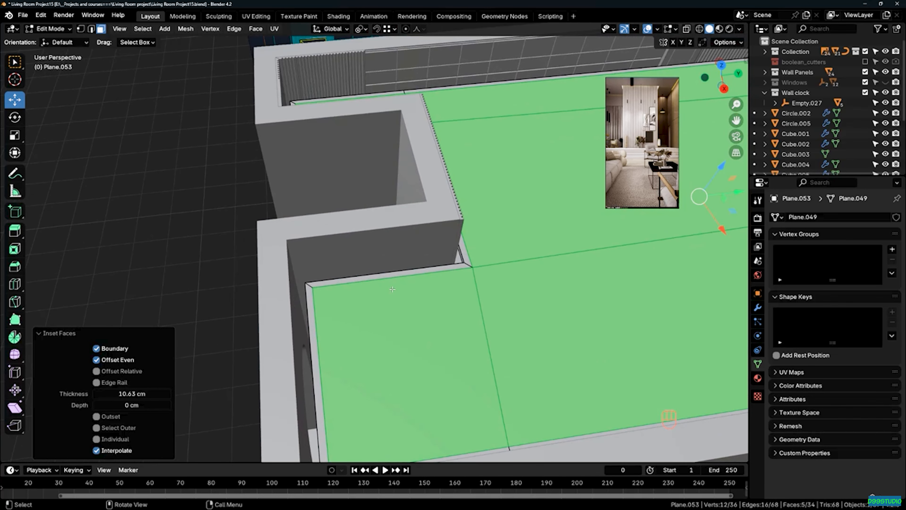
- Extrude the inset top faces about 27.1 cm upward to the top of the ceiling profile's next step and inspect the panel
key("KP_3")
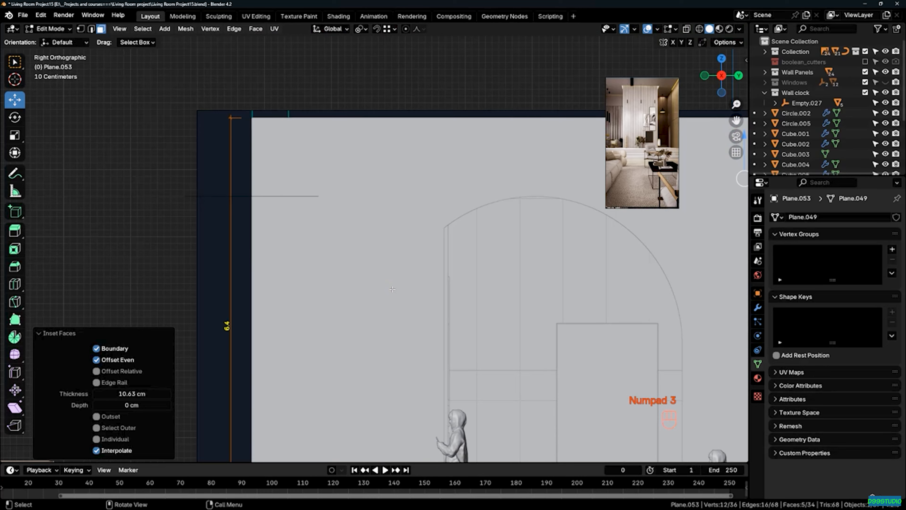
key("shift+z")
scroll(392, 250, "up", 5)
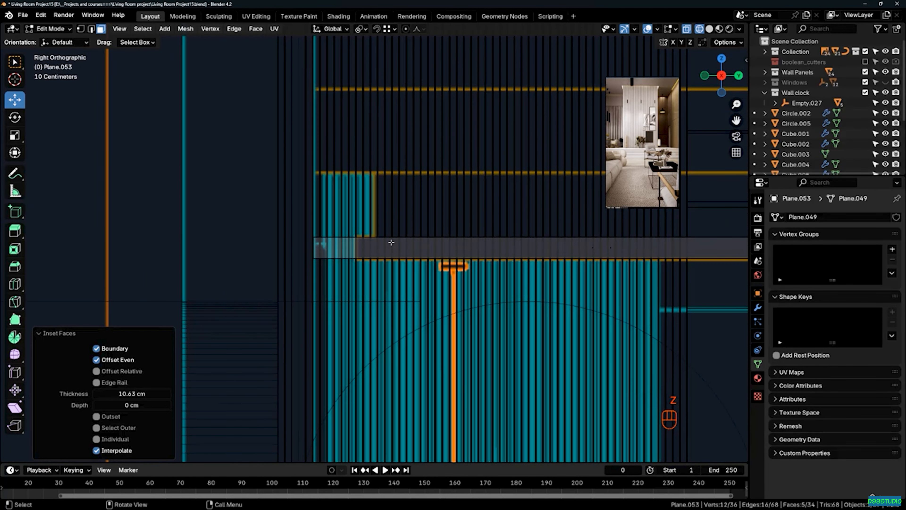
key("e")
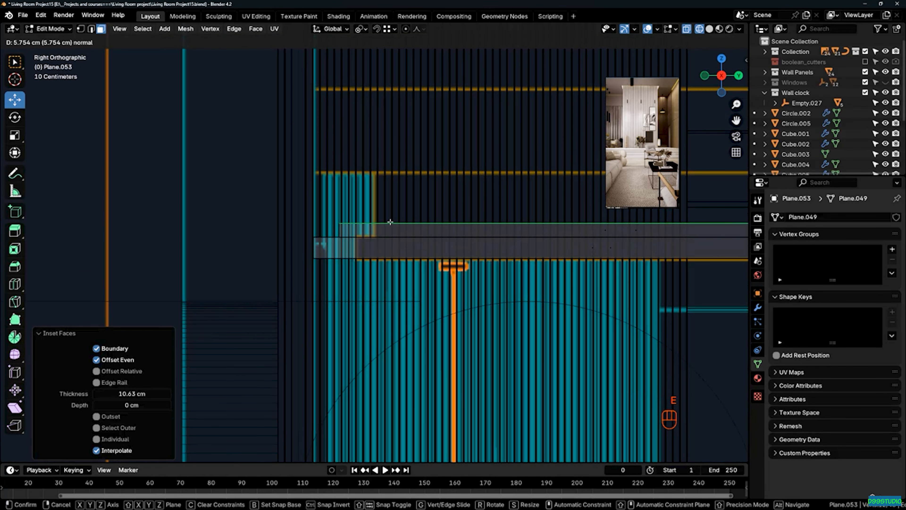
left_click(390, 172)
scroll(391, 172, "down", 6)
mouse_move(390, 172)
middle_mouse_down()
mouse_move(376, 279)
mouse_move(353, 318)
middle_mouse_up()
key("z")
scroll(351, 211, "up", 7)
mouse_move(349, 218)
middle_mouse_down()
mouse_move(338, 270)
mouse_move(335, 261)
middle_mouse_up()
scroll(252, 229, "down", 8)
middle_click_drag(252, 229, 374, 168)
- Extrude the panel's top faces another 34.4 cm or so upward to the next horizontal edge of the stepped ceiling profile
key("KP_3")
key("shift+z")
scroll(374, 226, "up", 8)
key("e")
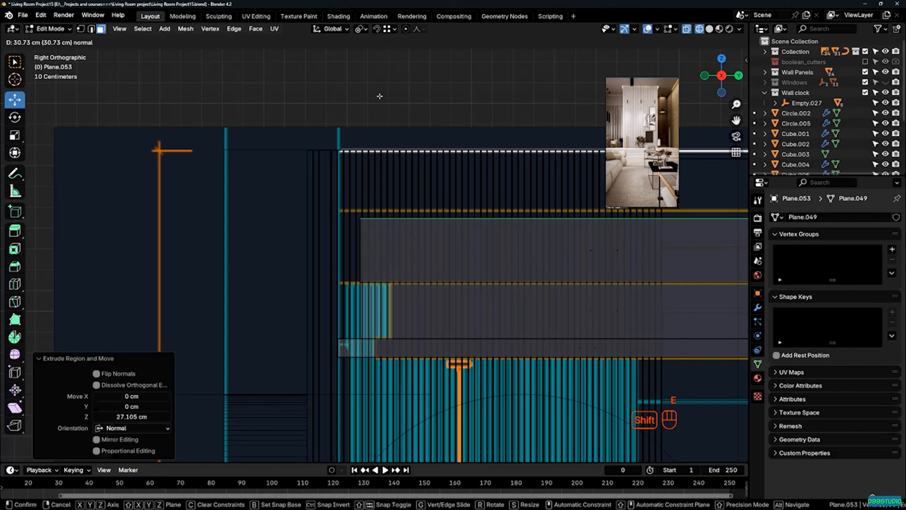
left_click(378, 44)
scroll(411, 207, "up", 3)
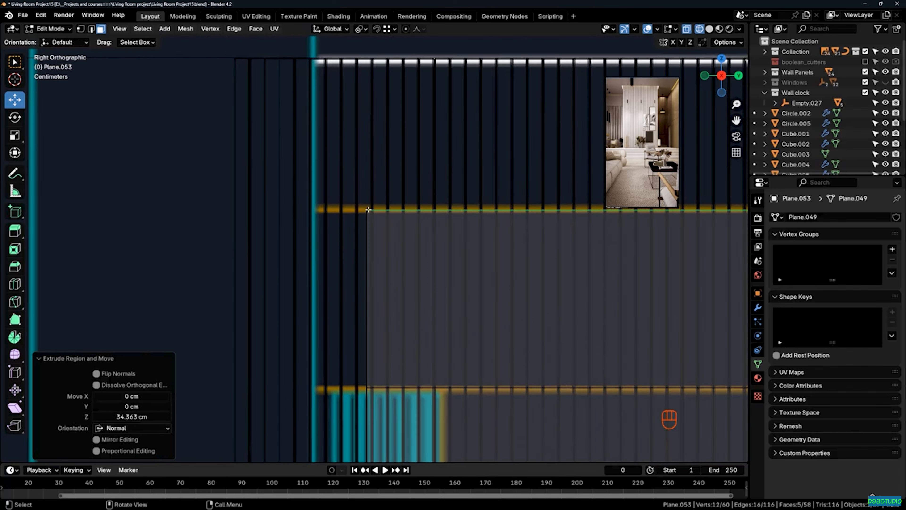
- Select the loop of side faces around the panel's uppermost extruded section in solid shading
scroll(411, 207, "down", 8)
middle_click_drag(394, 241, 408, 264)
key("z")
left_click(463, 278)
middle_click_drag(464, 278, 454, 286)
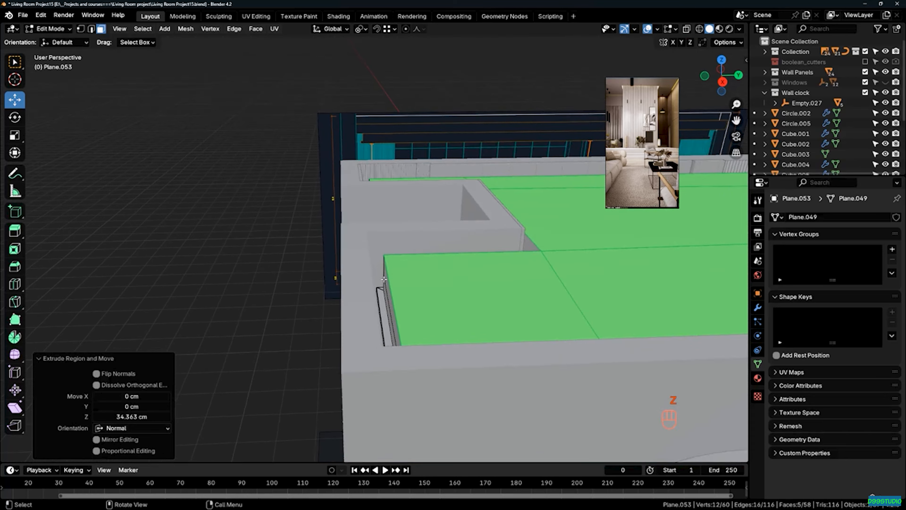
scroll(383, 265, "up", 6)
left_click(383, 264, "alt")
scroll(383, 265, "down", 6)
middle_click_drag(382, 265, 488, 260)
scroll(457, 264, "up", 2)
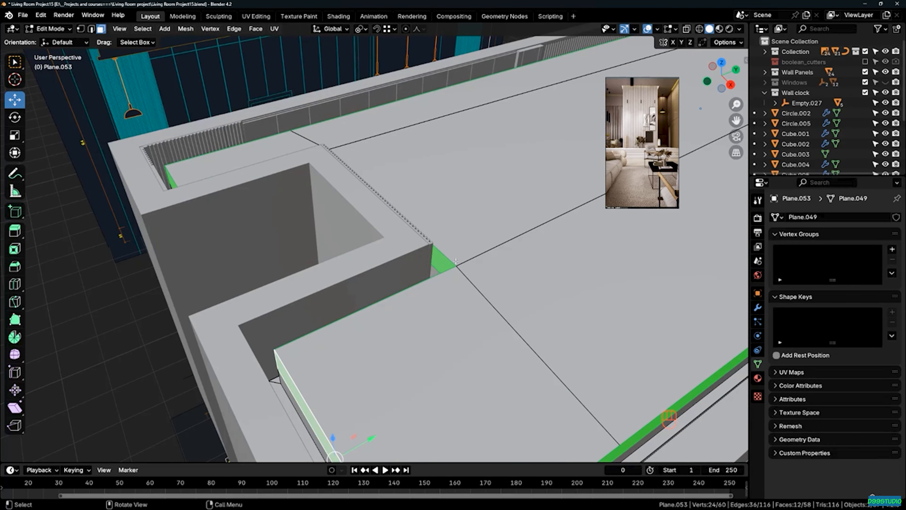
- Extrude the selected side faces outward along their normals by about 27.7 cm
key("alt+e")
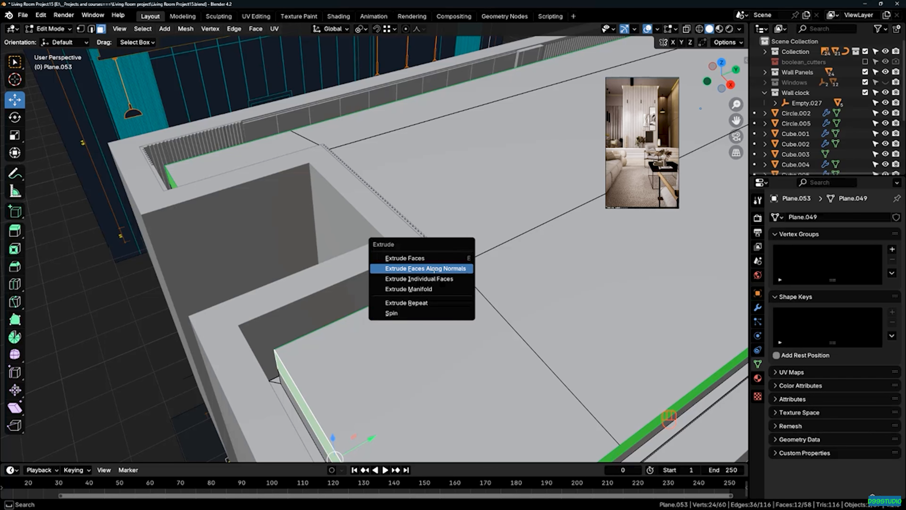
left_click(437, 270)
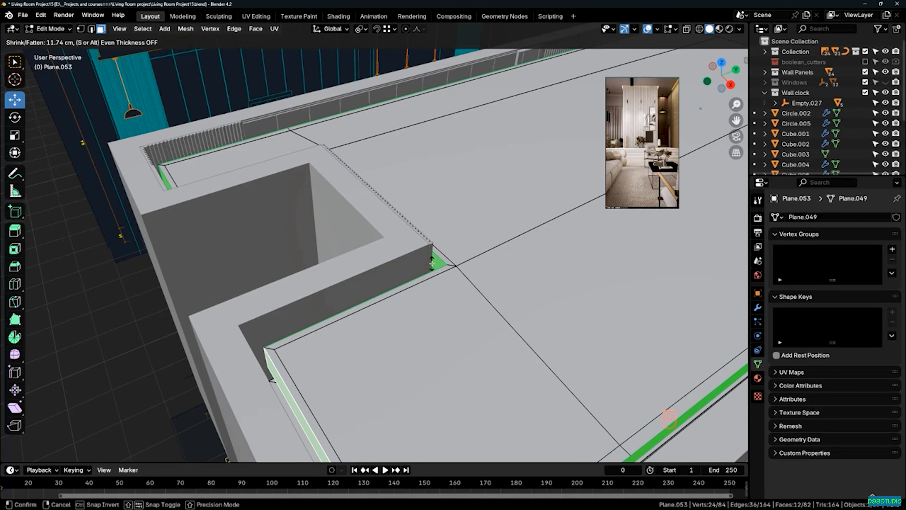
left_click(410, 225)
- Set the side-face extrusion's offset to 36.5 cm, using the protruding wall's corner in top view as reference, and check the room's other corners
key("KP_7")
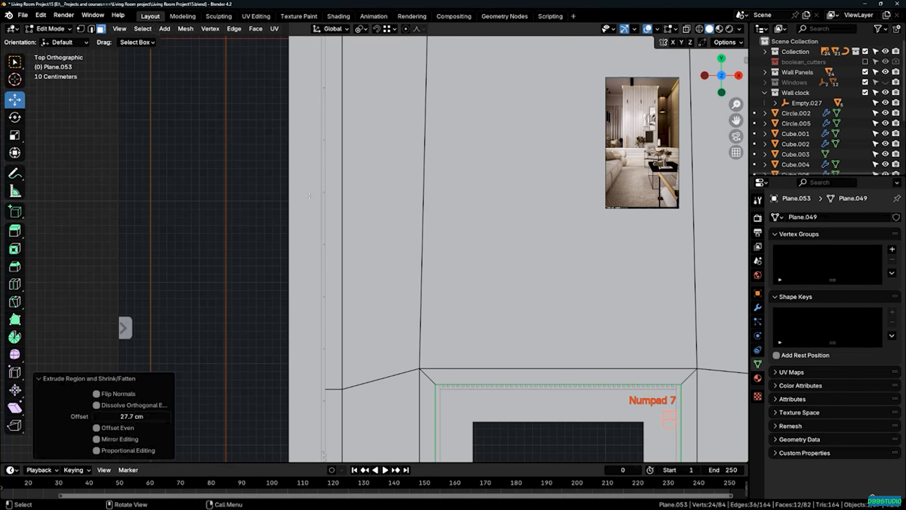
scroll(398, 280, "up", 5)
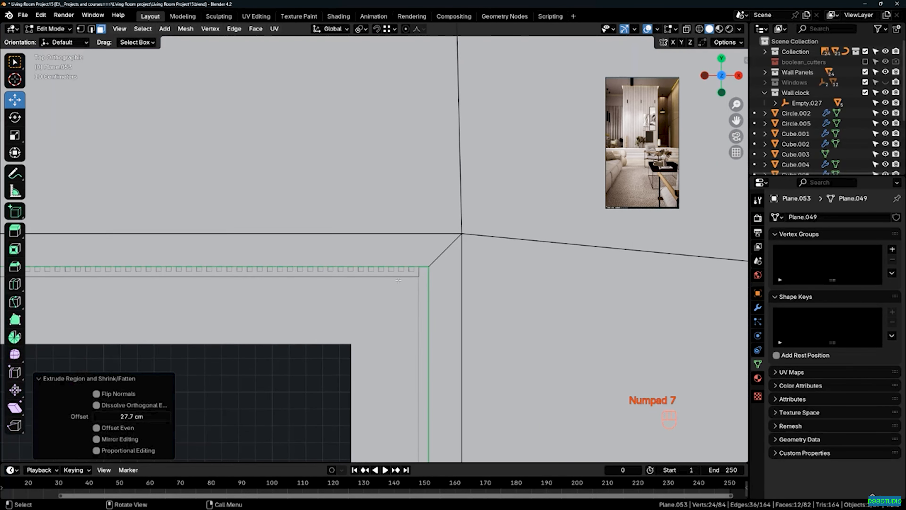
left_click_drag(132, 418, 144, 419, "shift")
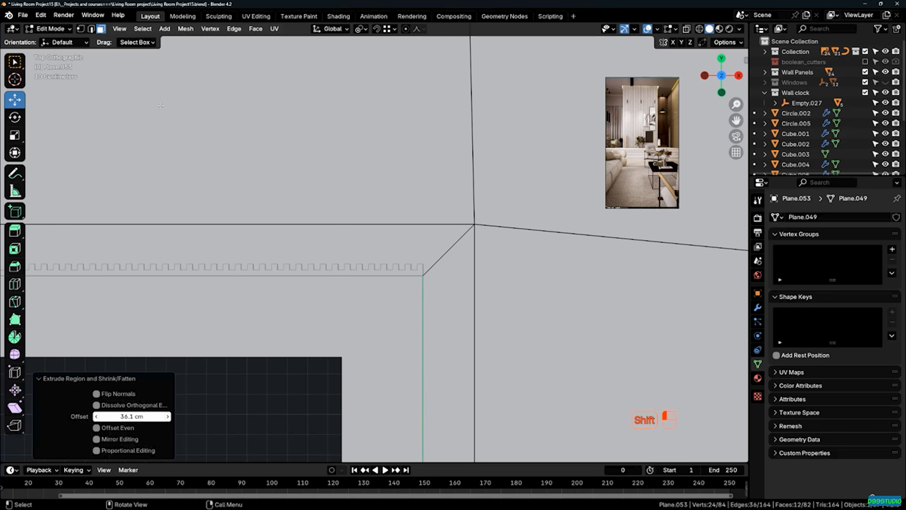
scroll(431, 257, "up", 6)
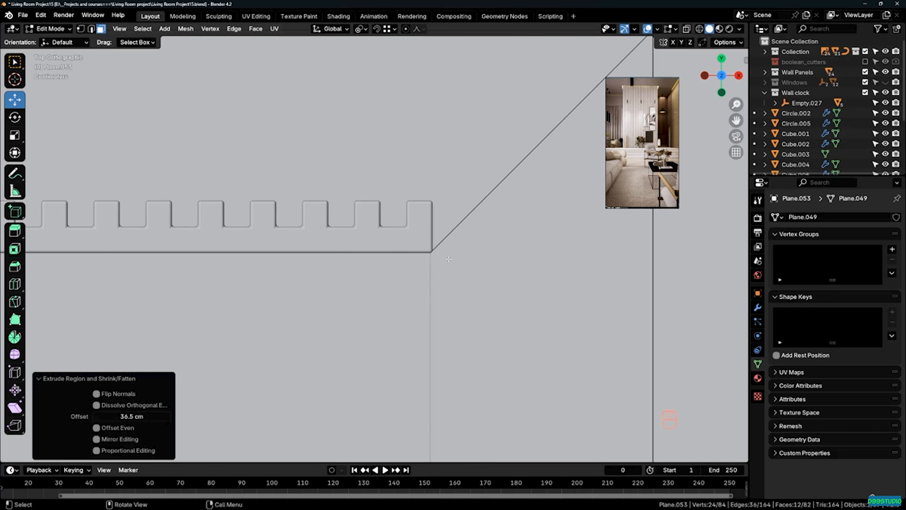
key("shift+z")
scroll(434, 250, "down", 5)
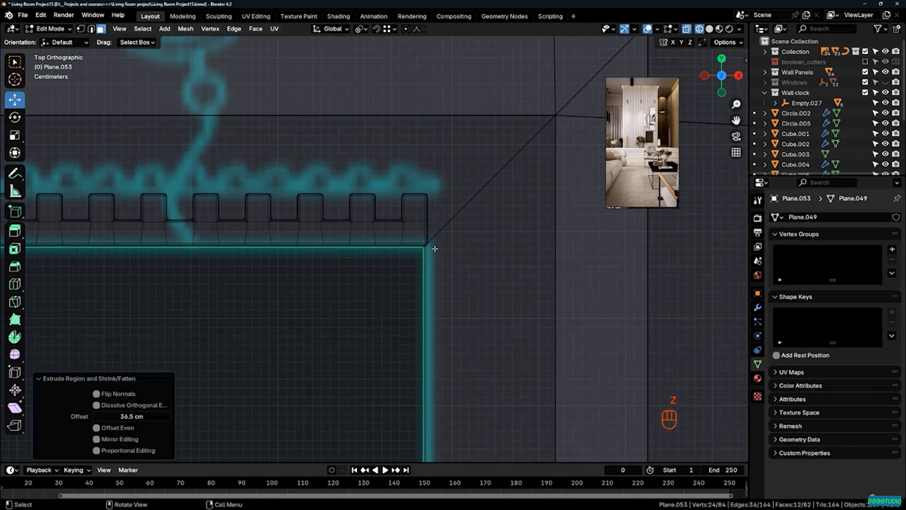
key("shift+z")
scroll(415, 274, "down", 8)
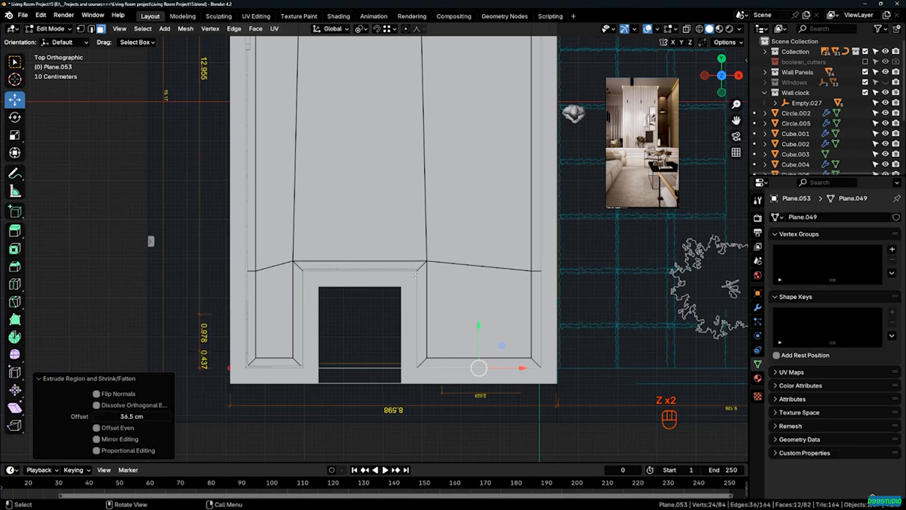
scroll(487, 237, "down", 2)
scroll(487, 237, "up", 3)
scroll(487, 238, "up", 6)
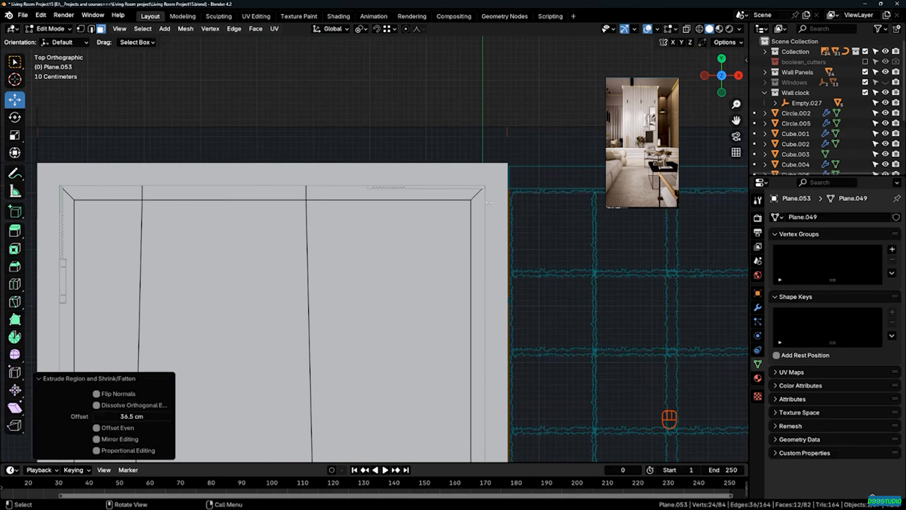
scroll(470, 154, "down", 6)
- Select all of the panel's uppermost faces, including the new outer rim, in wireframe from the right side
mouse_move(450, 379)
middle_mouse_down()
mouse_move(396, 328)
mouse_move(363, 280)
middle_mouse_up()
key("z")
mouse_move(435, 304)
middle_mouse_down()
mouse_move(323, 331)
mouse_move(296, 318)
mouse_move(405, 274)
mouse_move(415, 276)
mouse_move(412, 304)
middle_mouse_up()
scroll(322, 307, "up", 5)
left_click(412, 304)
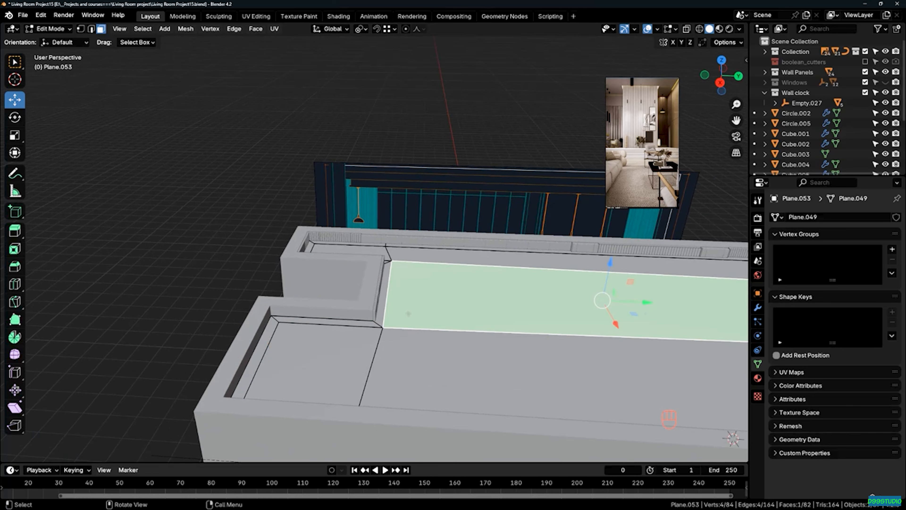
middle_click_drag(361, 342, 364, 320)
key("KP_3")
key("shift+z")
scroll(246, 250, "down", 2)
left_click_drag(237, 240, 671, 294)
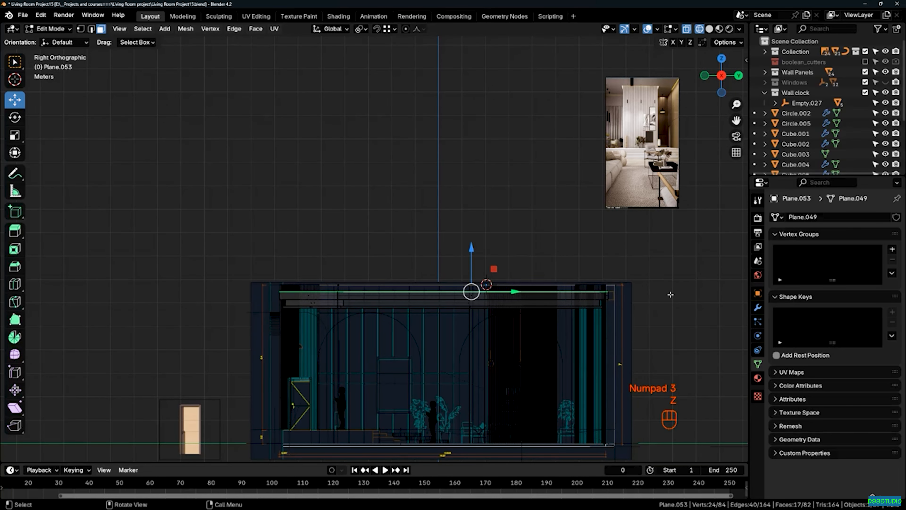
- Extrude the selected top faces about 29.4 cm upward and inspect the ceiling from below
middle_click_drag(377, 298, 368, 340)
scroll(254, 262, "up", 2)
middle_click_drag(254, 261, 273, 249)
key("z")
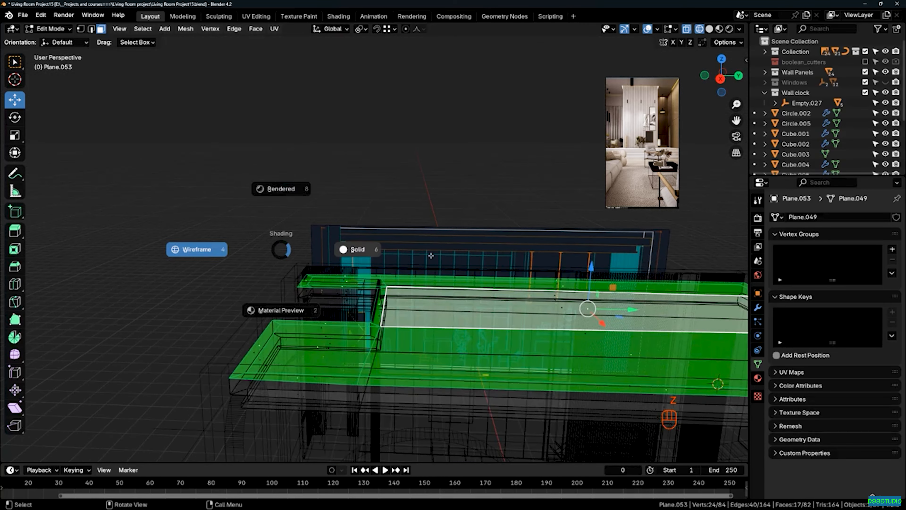
left_click(307, 251)
scroll(313, 266, "up", 3)
scroll(316, 287, "up", 2)
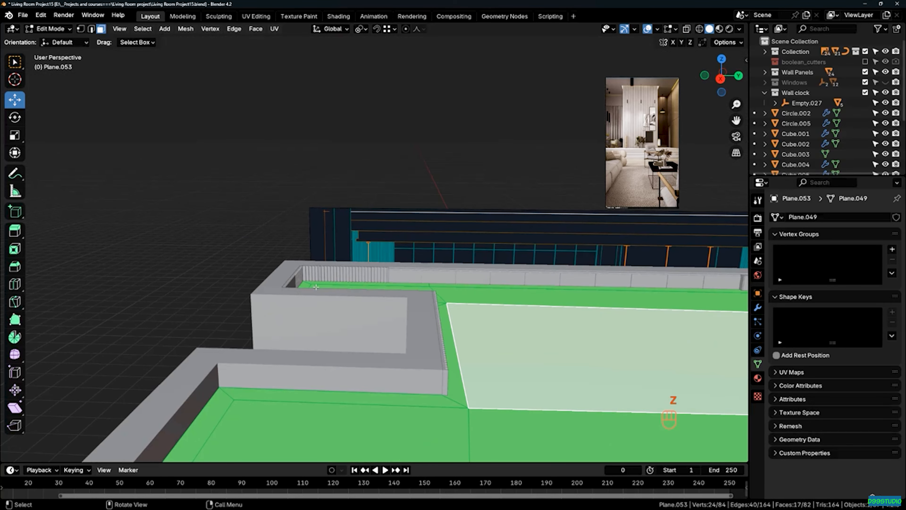
key("e")
left_click(298, 253)
middle_click_drag(299, 253, 314, 225)
middle_click_drag(409, 330, 376, 233)
middle_click_drag(393, 266, 396, 257)
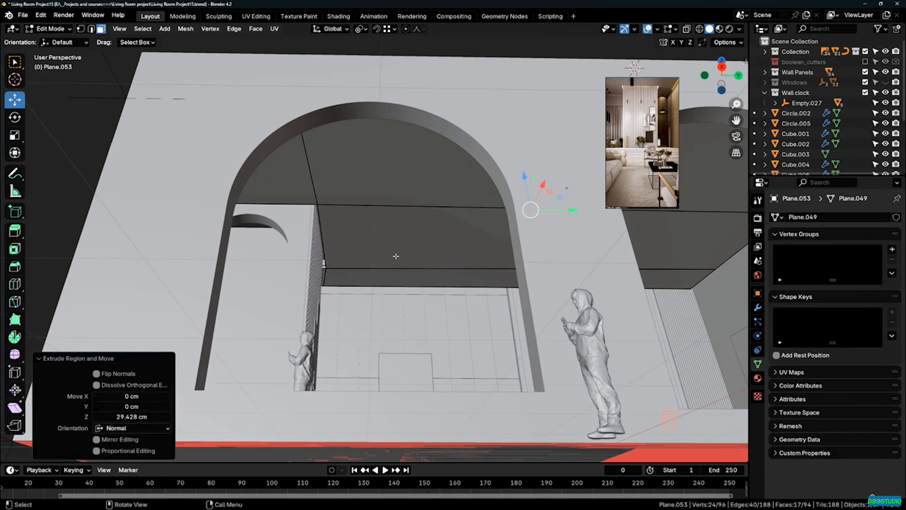
- Isolate the ceiling panel and examine its stepped sides and outer edges all around
key("Tab")
mouse_move(322, 193)
middle_mouse_down()
mouse_move(364, 219)
mouse_move(359, 203)
mouse_move(271, 201)
mouse_move(430, 269)
mouse_move(247, 154)
mouse_move(246, 166)
mouse_move(283, 139)
mouse_move(341, 136)
mouse_move(184, 165)
mouse_move(135, 188)
mouse_move(319, 186)
middle_mouse_up()
key("KP_Divide")
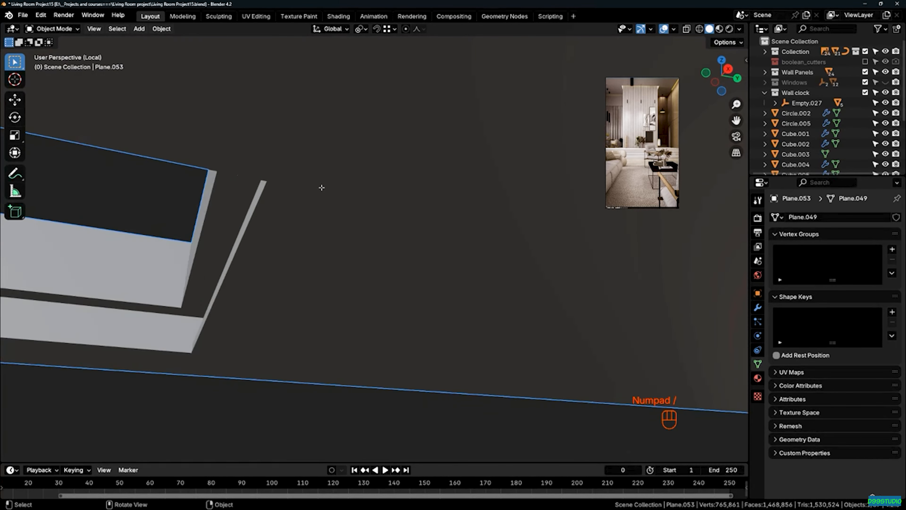
middle_click_drag(373, 191, 452, 261, "shift")
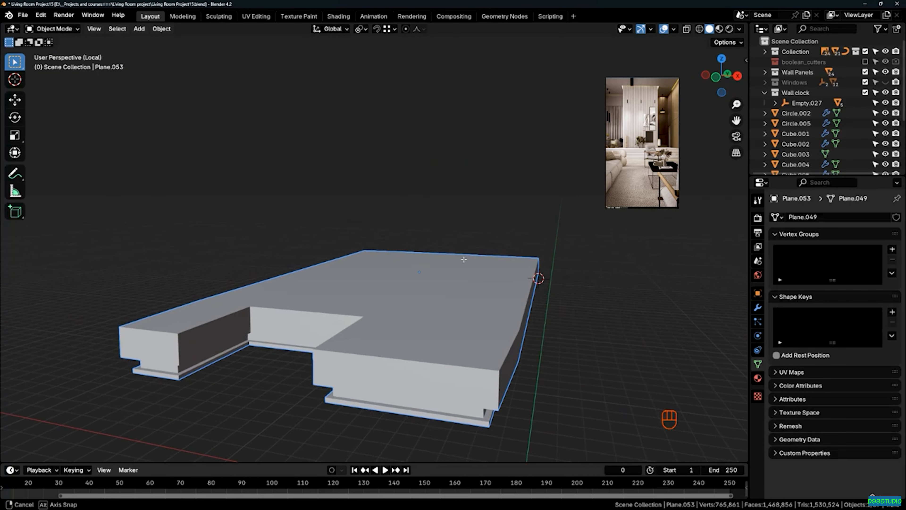
middle_click_drag(461, 256, 526, 329)
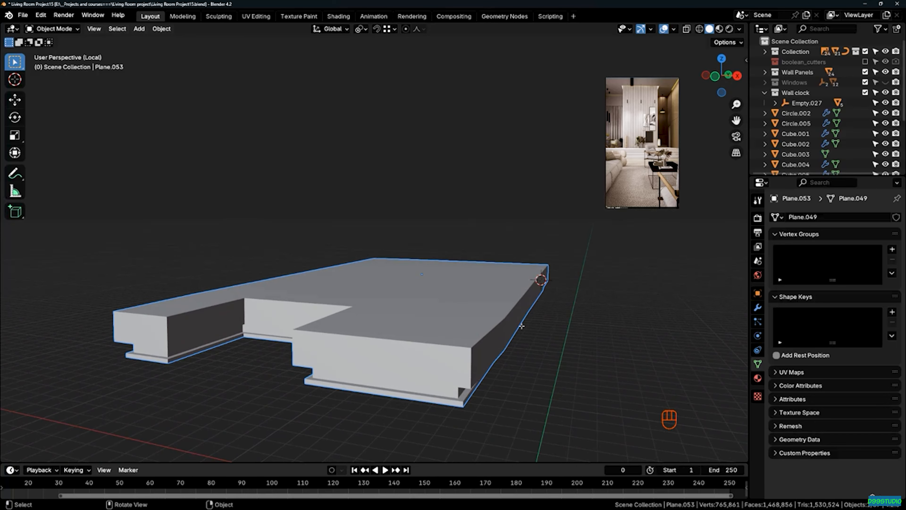
scroll(499, 310, "down", 3)
key("Tab")
left_click(474, 306)
middle_click_drag(475, 306, 450, 324)
- Undo the edits back to before the outward side-face extrusion and bring the full room back into view
key("ctrl+z")
key("ctrl+z")
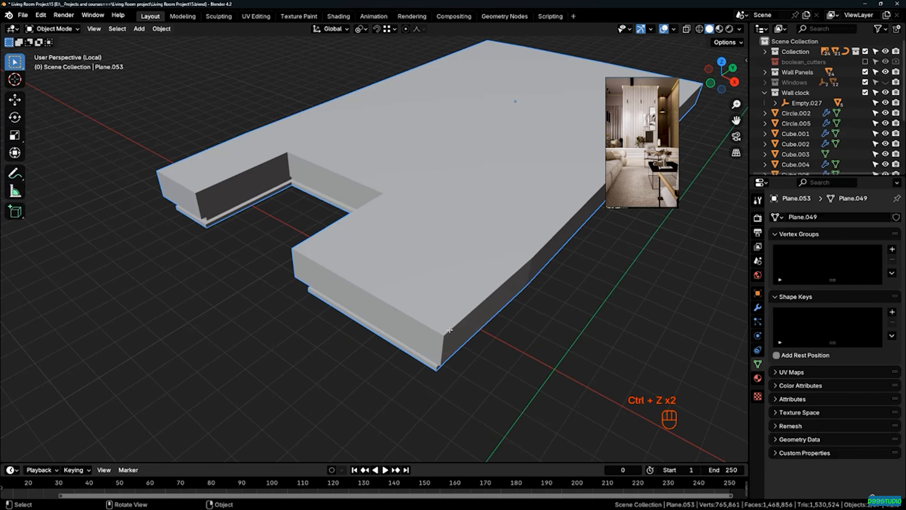
middle_click_drag(433, 327, 442, 279)
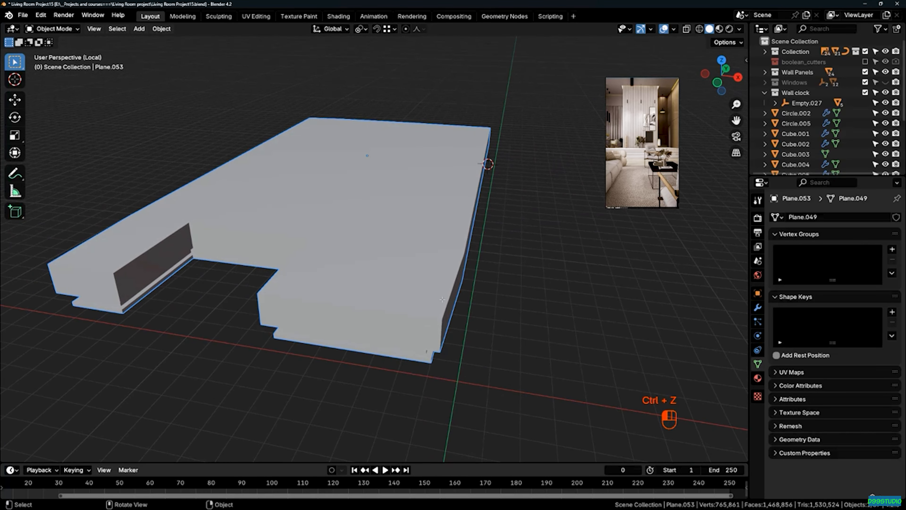
key("ctrl+z")
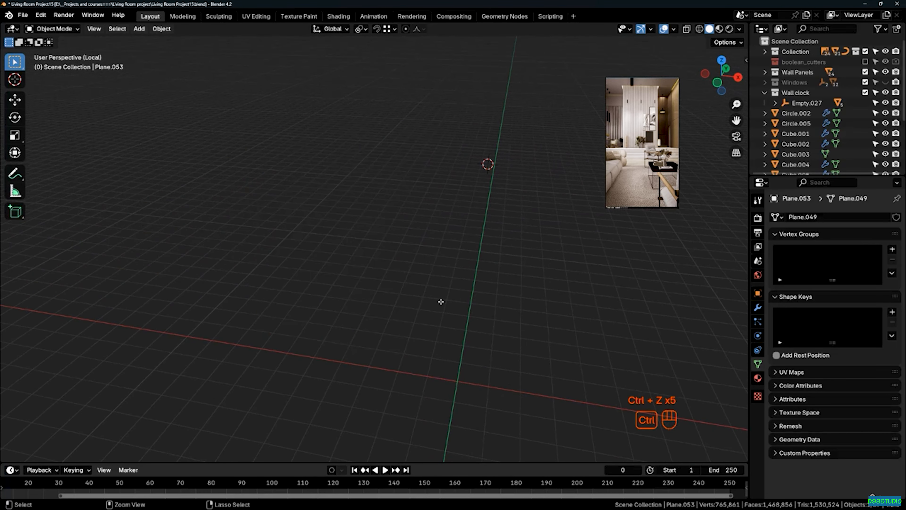
key("KP_Divide")
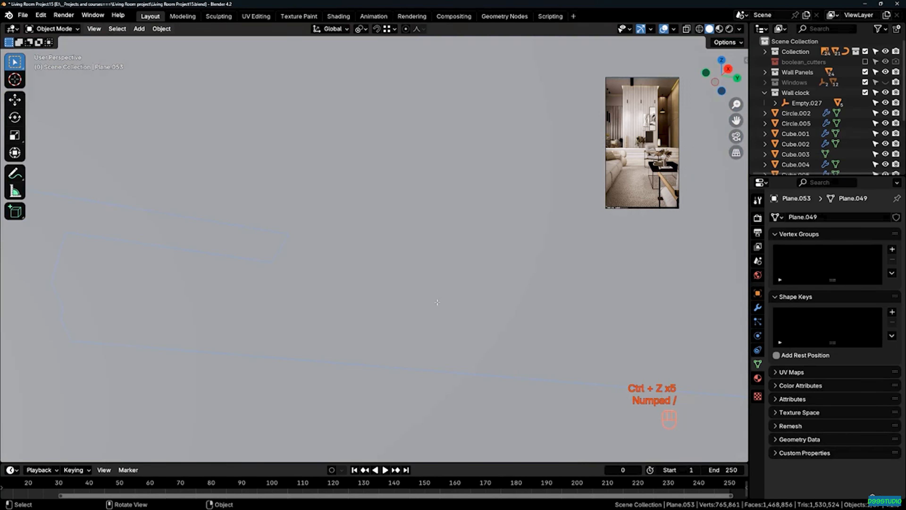
scroll(438, 303, "down", 8)
middle_click_drag(437, 302, 489, 378)
- Extrude the upper section's side-face loop outward along its normals by about 36.8 cm to the protruding wall's corner
key("Tab")
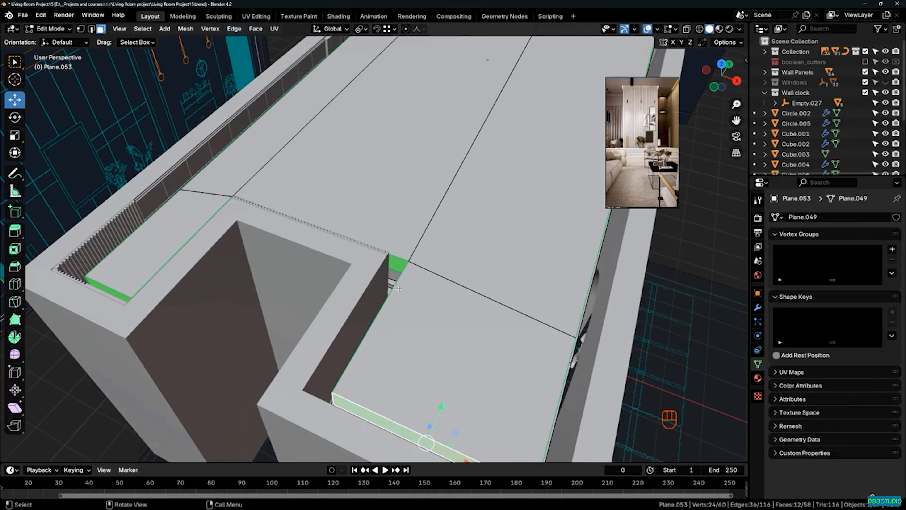
scroll(415, 251, "up", 5)
key("alt+e")
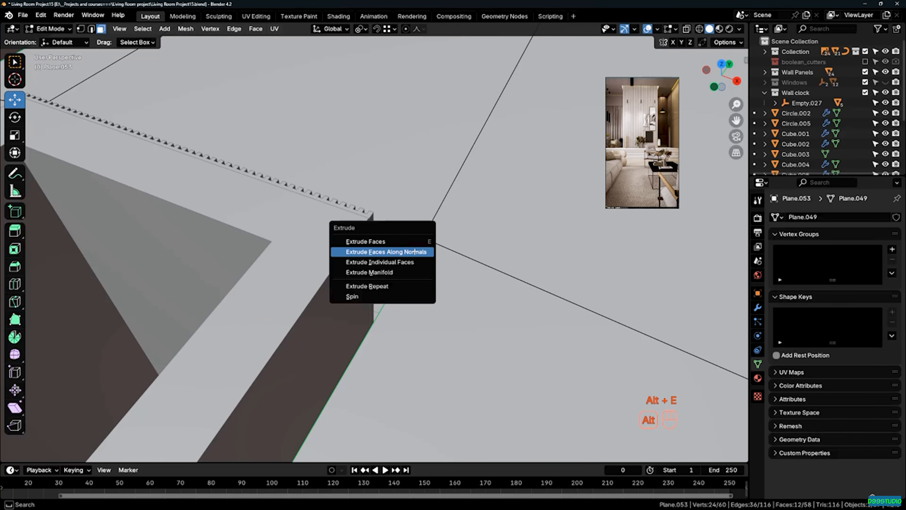
left_click(414, 252)
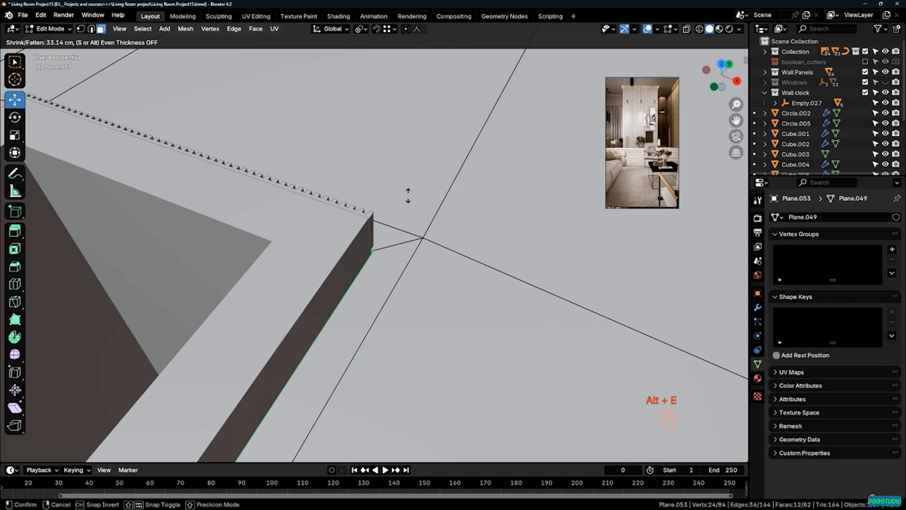
key("shift")
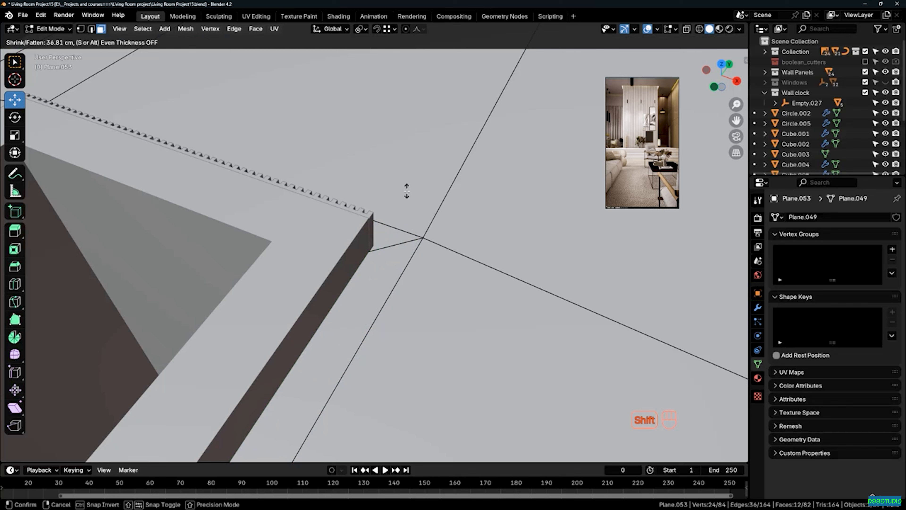
left_click(407, 188)
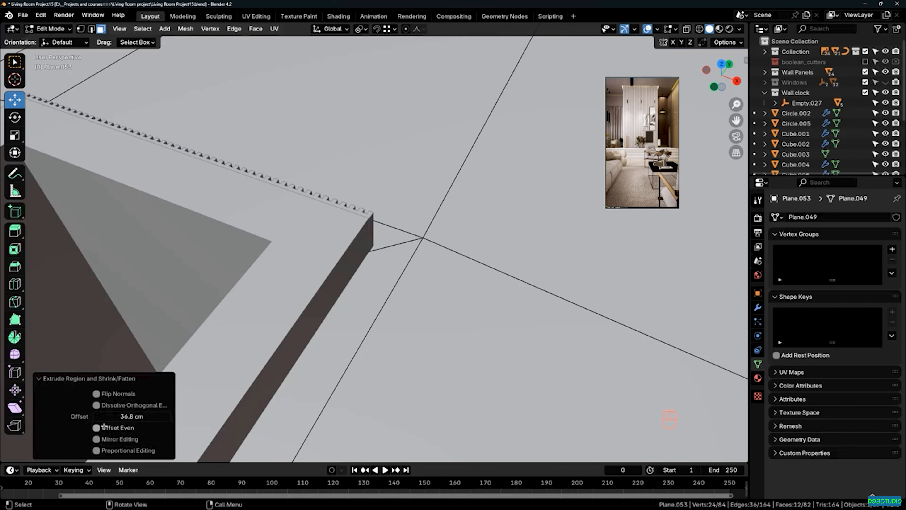
- Turn on Offset Even for the ceiling's outward side extrusion and compare its outline with the walls in a top wireframe view
scroll(392, 199, "down", 10)
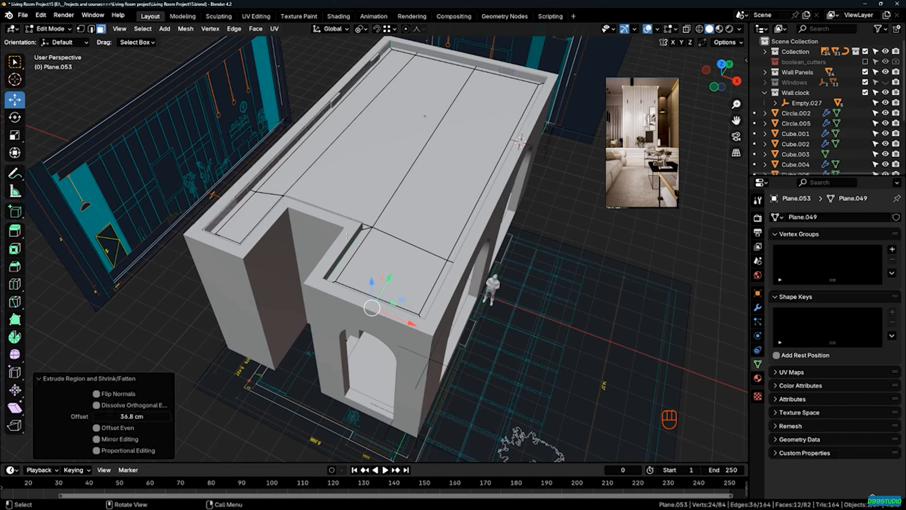
key("KP_7")
key("z")
middle_click_drag(359, 317, 321, 389, "shift")
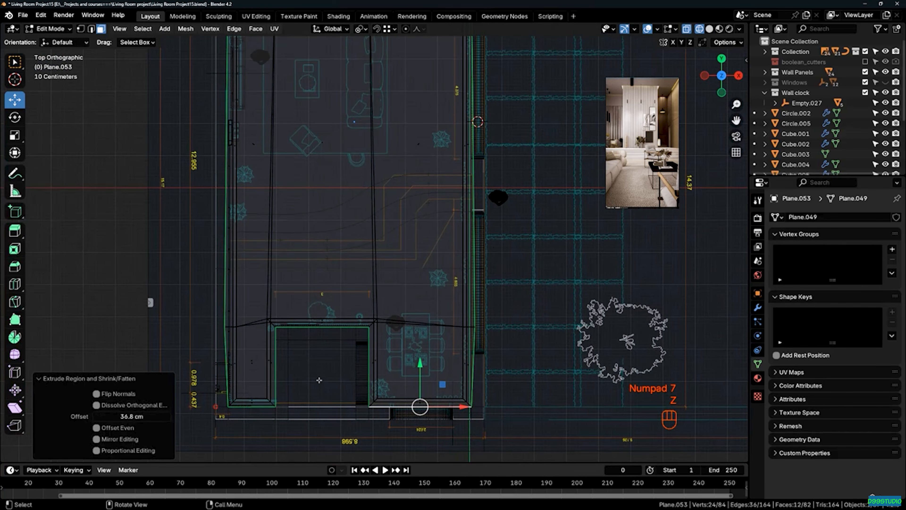
scroll(521, 303, "up", 2)
left_click(96, 428)
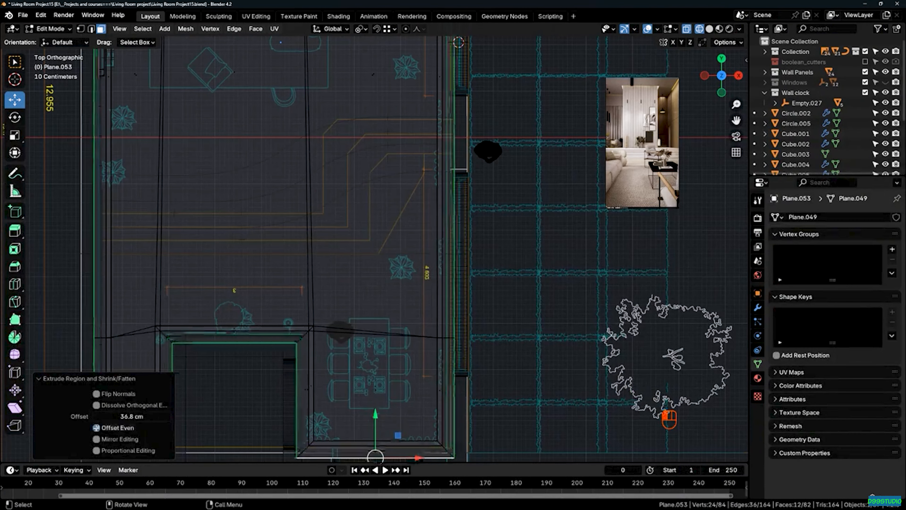
left_click(97, 427)
left_click(96, 428)
left_click(96, 427)
left_click(96, 428)
left_click(96, 428)
left_click(96, 428)
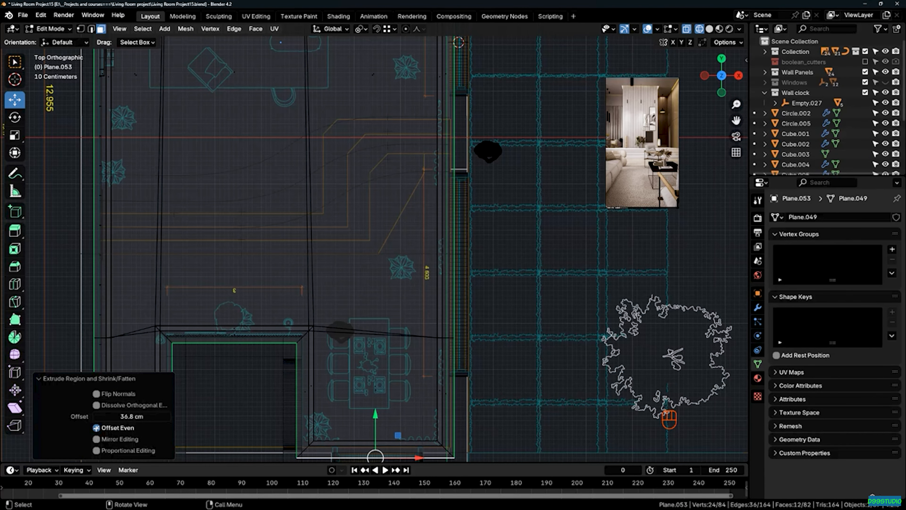
scroll(438, 152, "down", 2)
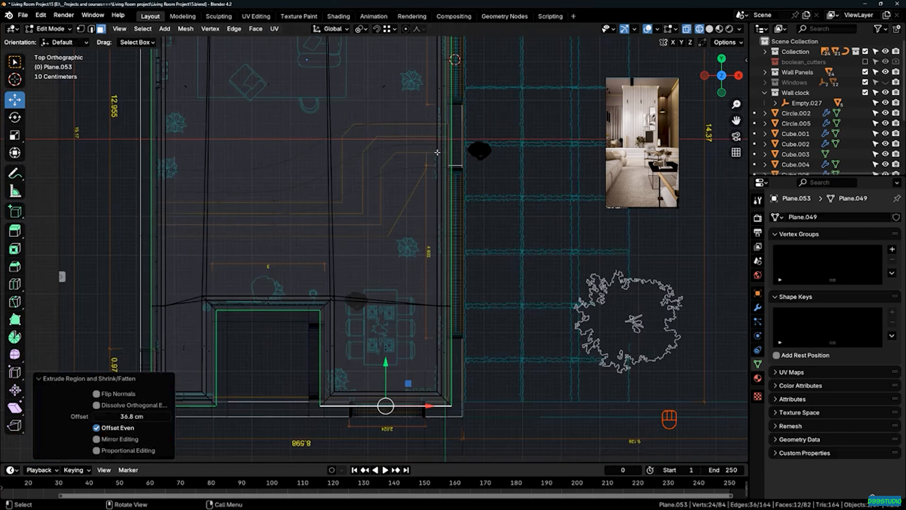
scroll(316, 307, "up", 5)
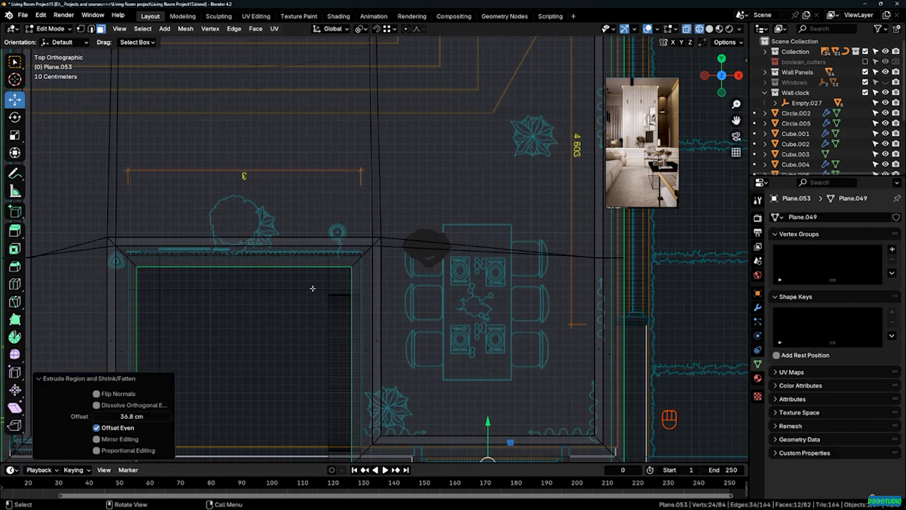
scroll(359, 284, "up", 3)
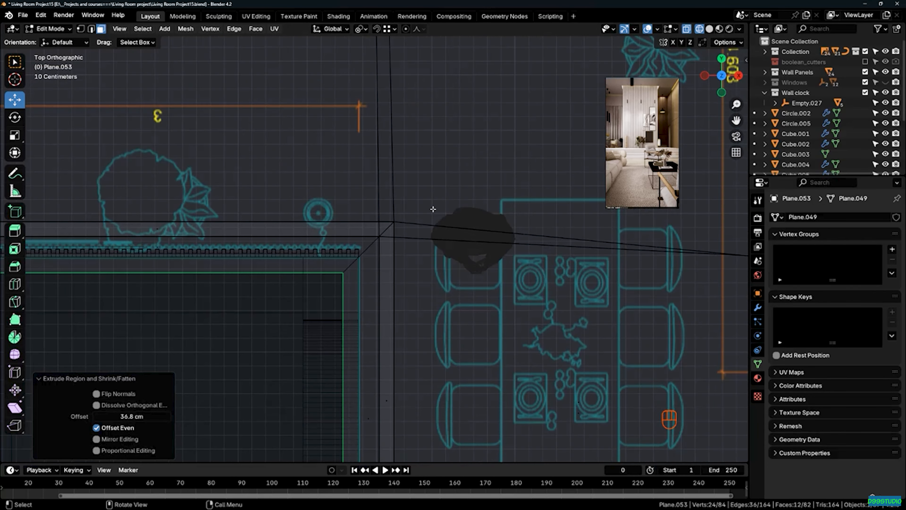
scroll(455, 349, "down", 8)
scroll(431, 324, "up", 3)
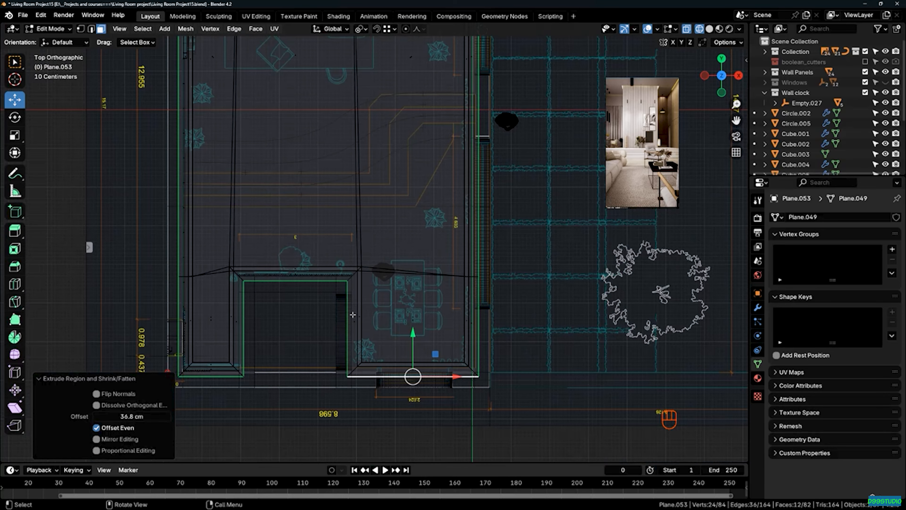
- Set the outward extrusion's offset to 26.1 cm with Offset Even on, aligning it with the protruding wall's corner
left_click(99, 427)
left_click(99, 426)
left_click(99, 427)
left_click(99, 427)
left_click(99, 427)
left_click(99, 427)
scroll(348, 262, "up", 9)
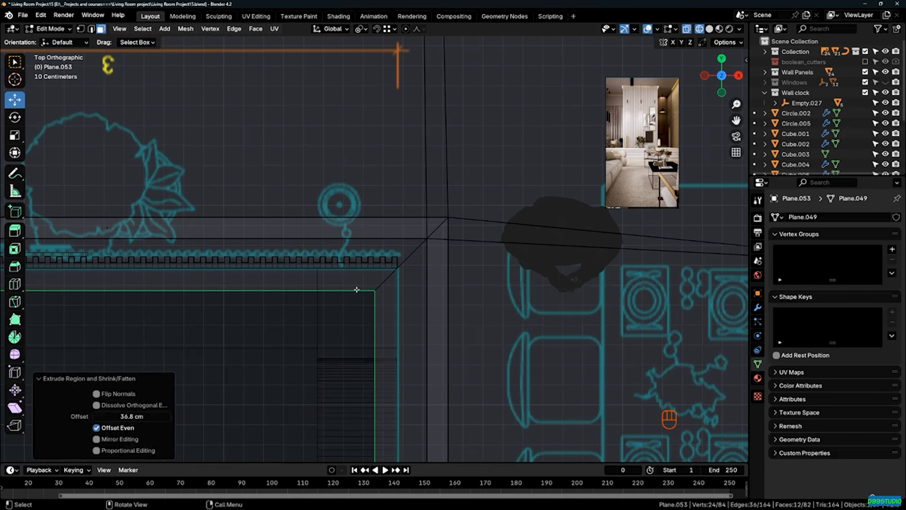
left_click_drag(135, 420, 95, 103)
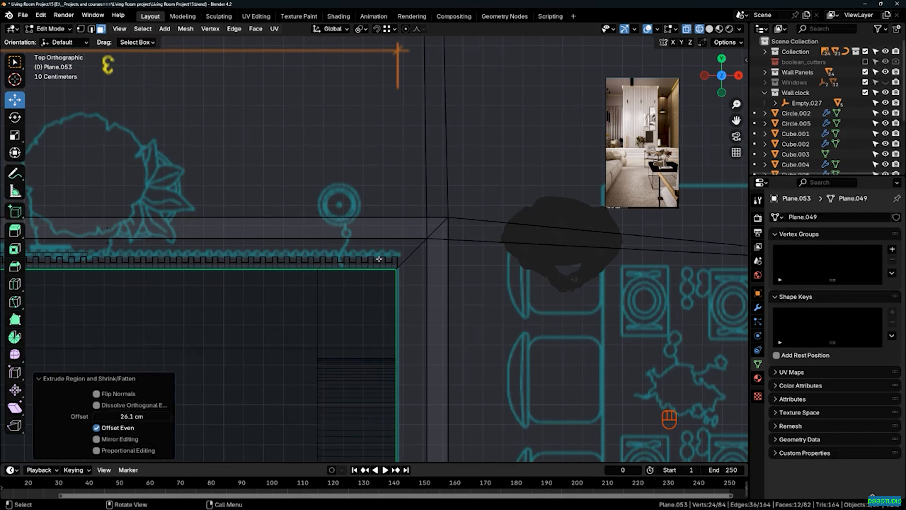
- Isolate the ceiling, select all its top faces and extrude them about 146.5 cm upward
scroll(409, 270, "down", 6)
scroll(409, 270, "down", 3)
key("KP_Divide")
key("KP_3")
key("z")
left_click_drag(134, 206, 584, 264)
middle_click_drag(324, 250, 319, 264)
scroll(320, 265, "up", 2)
key("z")
middle_click_drag(375, 266, 378, 258)
key("e")
left_click(377, 223)
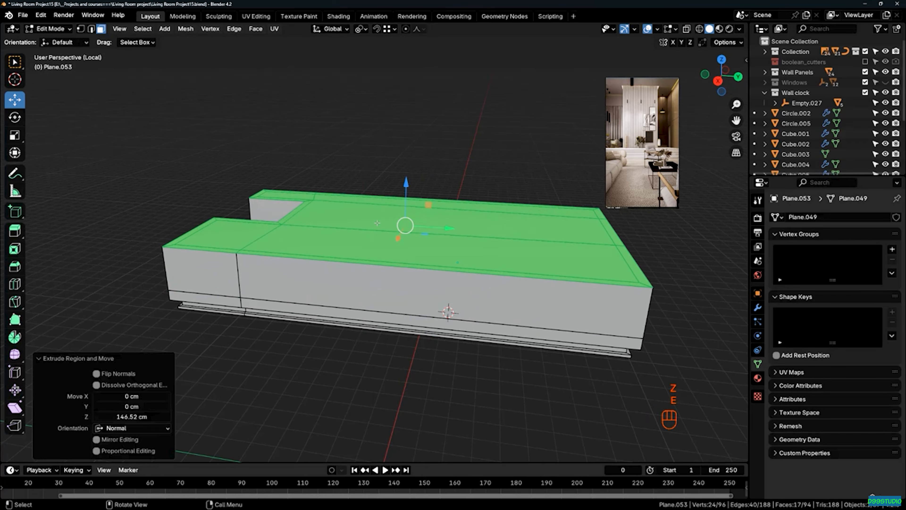
- Bring the full room back into view and lower the ceiling's top faces vertically to the walls' top level
key("KP_Divide")
middle_click_drag(377, 224, 403, 235)
scroll(403, 235, "up", 4)
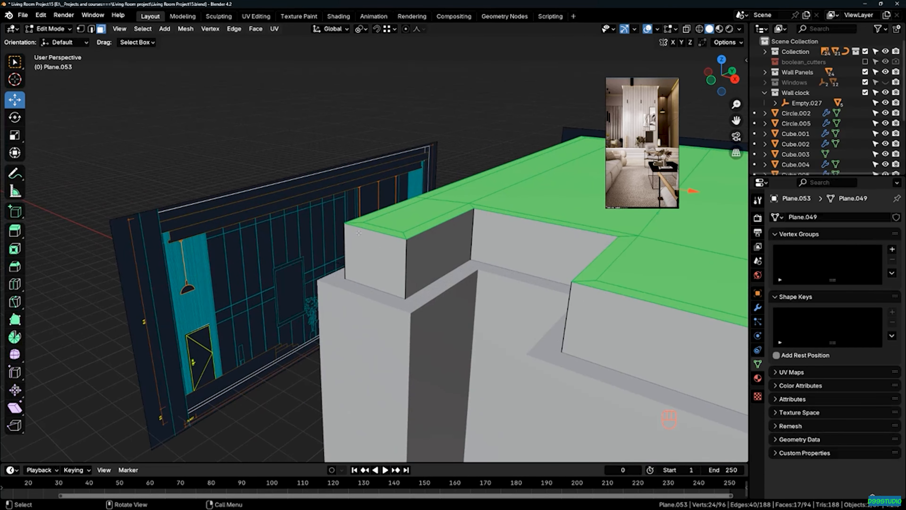
key("g")
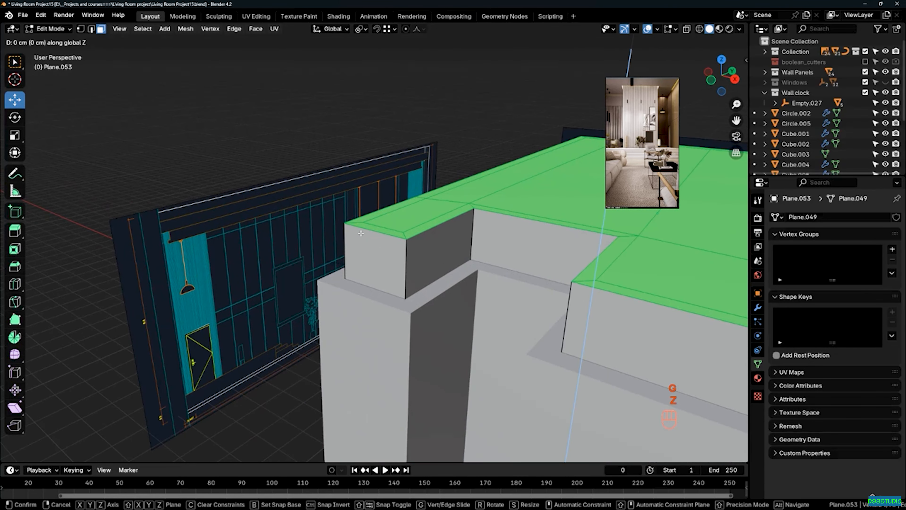
key("z")
left_click(317, 280)
scroll(316, 280, "down", 5)
middle_click_drag(316, 279, 400, 194)
- Leave mesh editing and add a Bevel modifier to the ceiling with an amount of 1 cm
key("Tab")
key("alt+a")
scroll(307, 251, "up", 8)
scroll(318, 230, "up", 4)
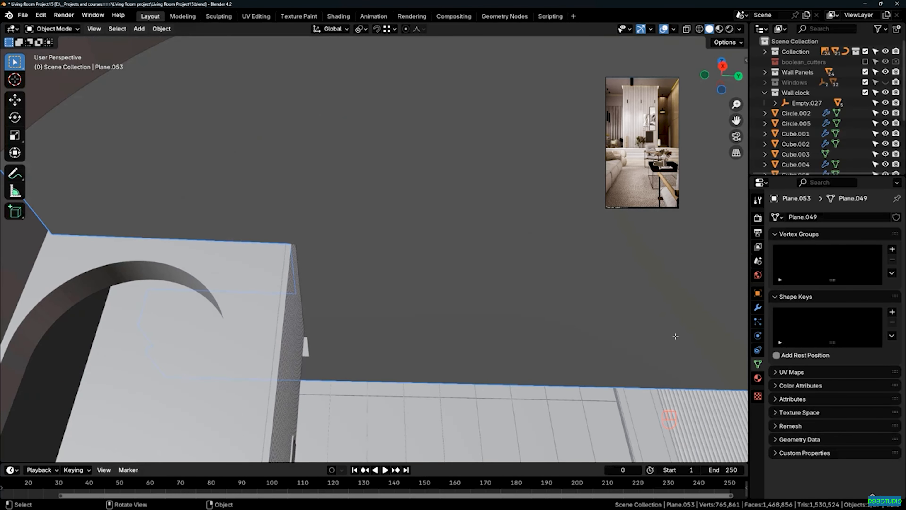
left_click(757, 307)
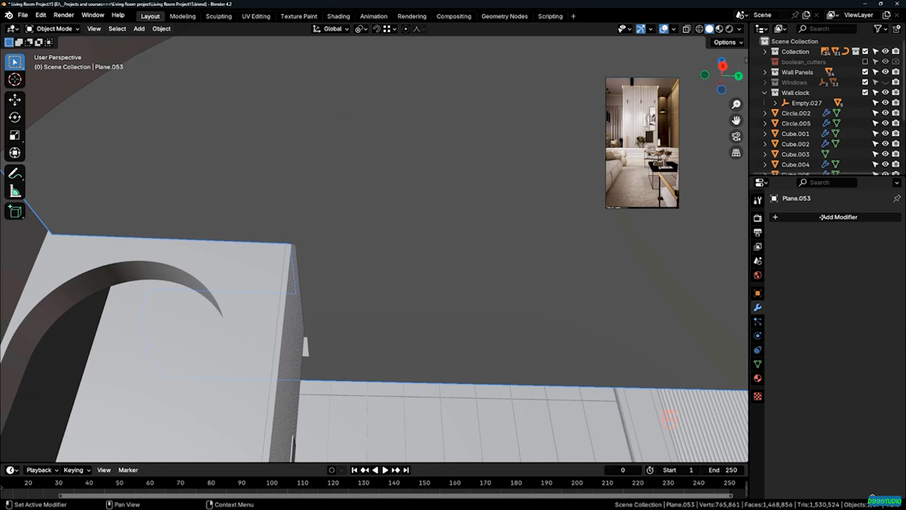
left_click(822, 216)
mouse_move(779, 255)
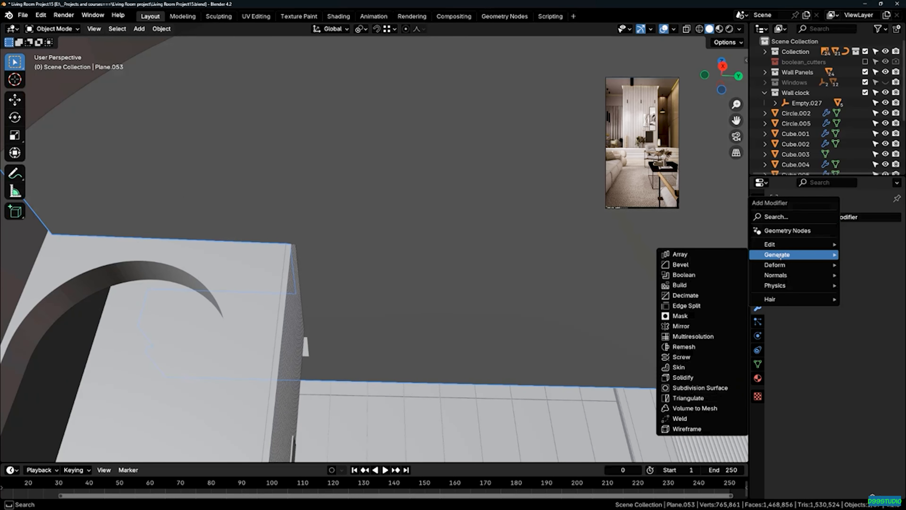
left_click(690, 264)
left_click(857, 273)
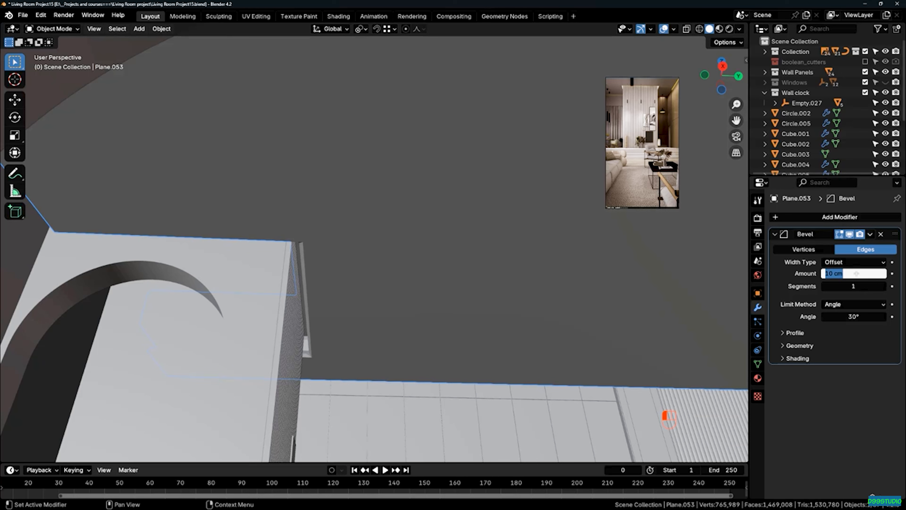
type("1")
key("Return")
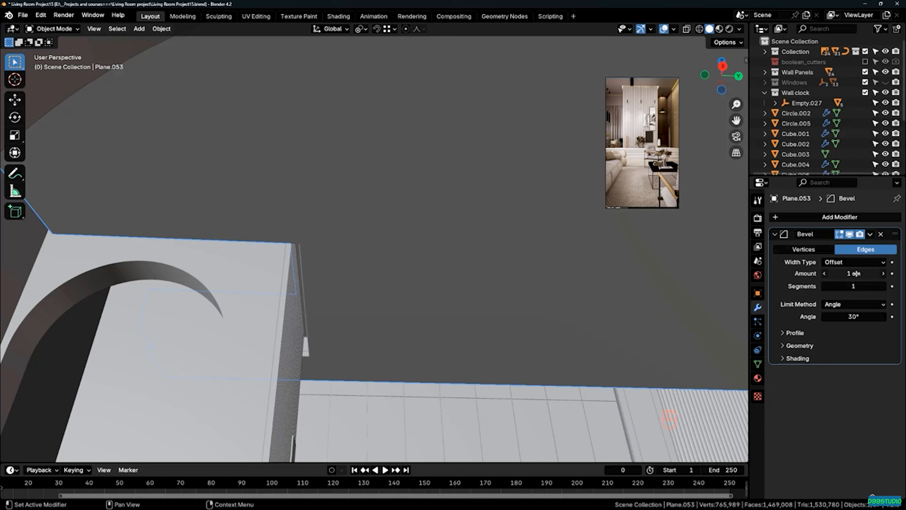
- Set the ceiling bevel to 3 segments and an amount of 0.5 cm
scroll(304, 348, "up", 10)
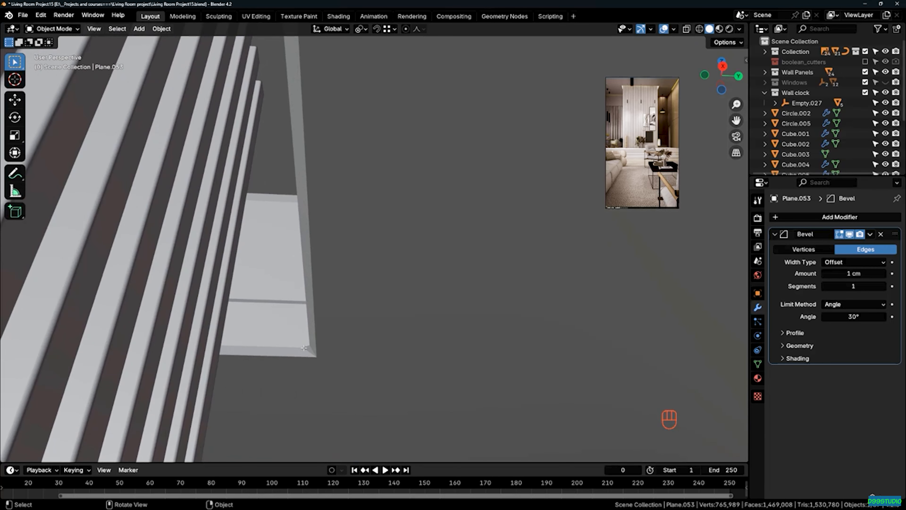
left_click(883, 286)
left_click(883, 286)
left_click(852, 273)
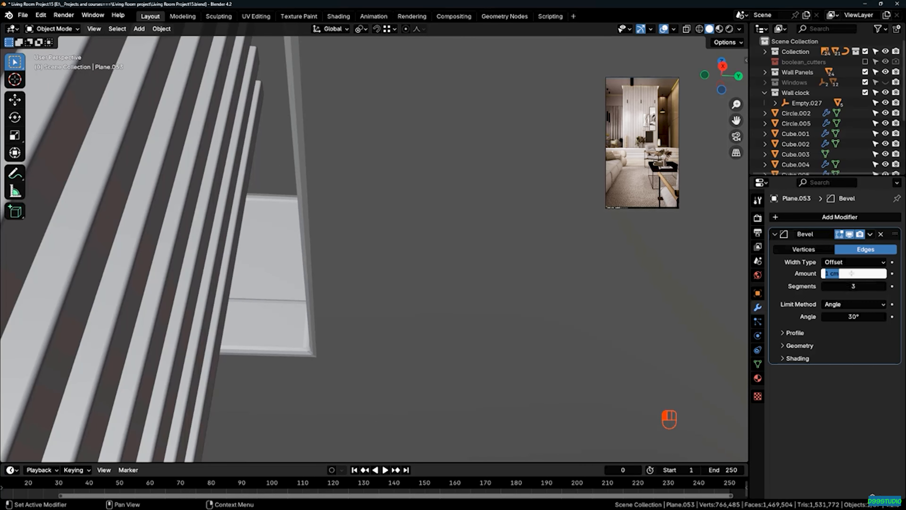
key("Return")
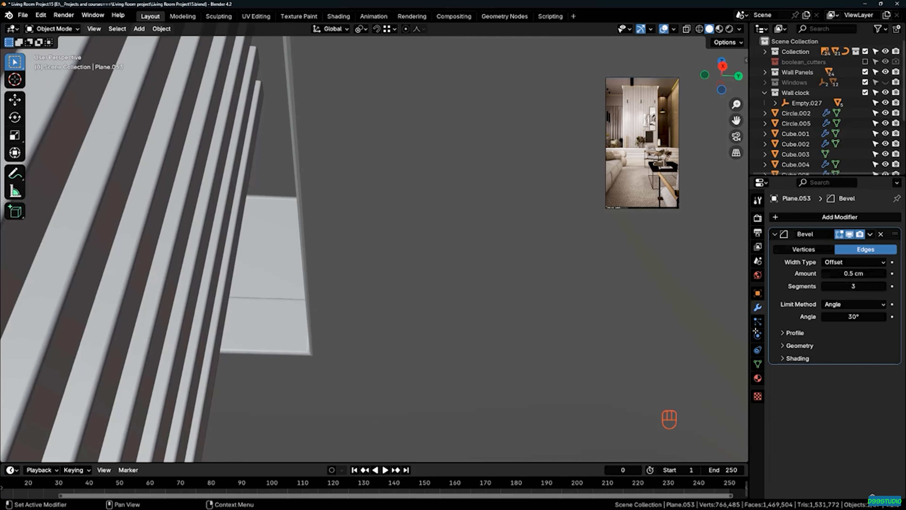
- Shade the ceiling smooth and enable Harden Normals in its bevel shading settings
right_click(369, 251)
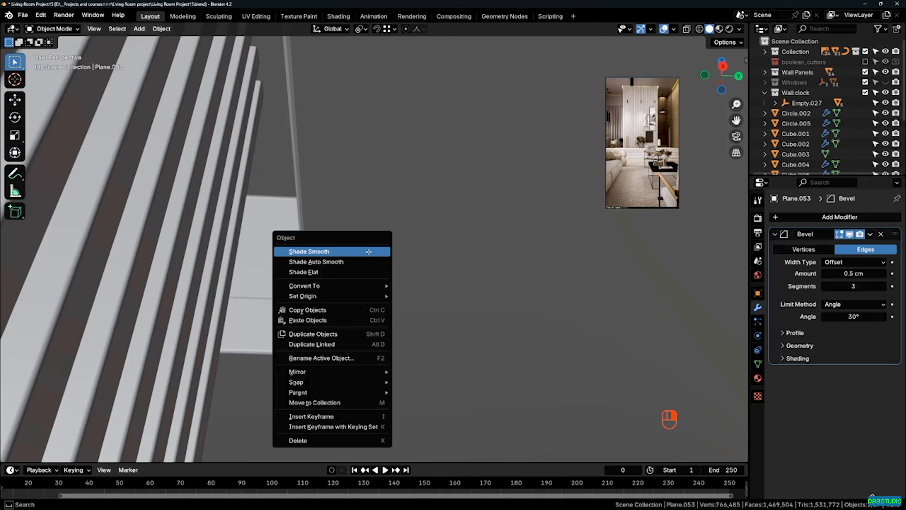
left_click(365, 252)
left_click(798, 361)
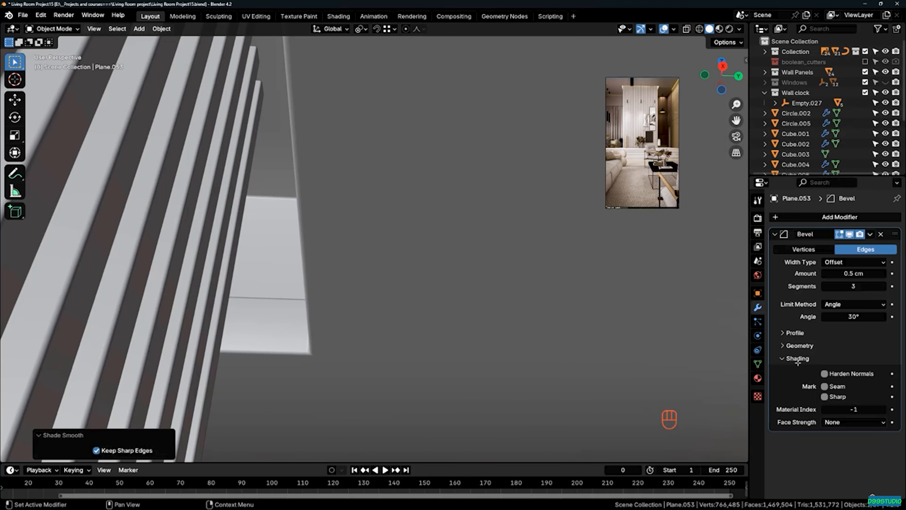
left_click(824, 373)
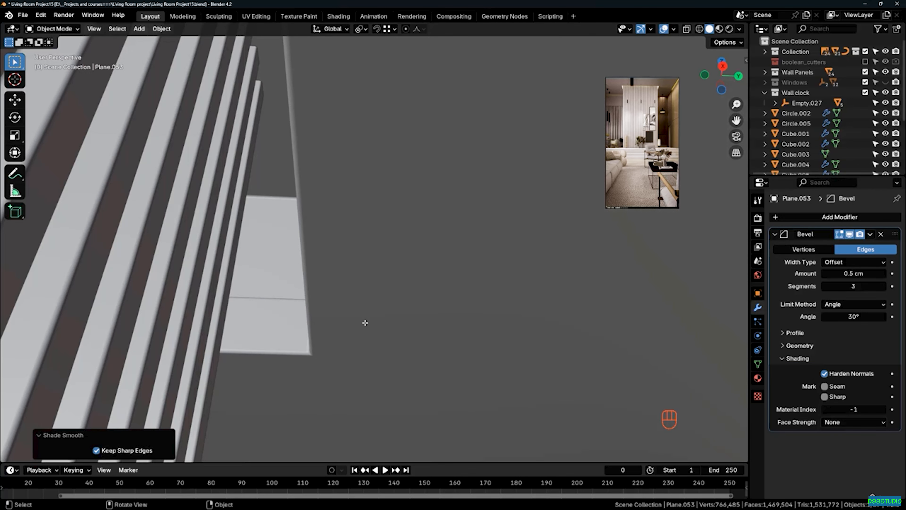
scroll(305, 359, "up", 6)
middle_click_drag(306, 359, 404, 287, "shift")
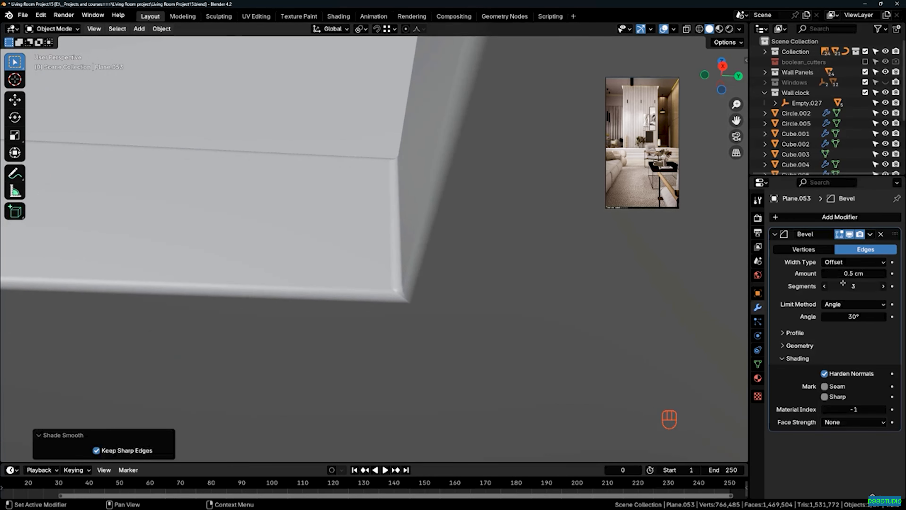
- Set the ceiling bevel's outer miter to Arc and check the ceiling's edges from a distance
left_click(793, 346)
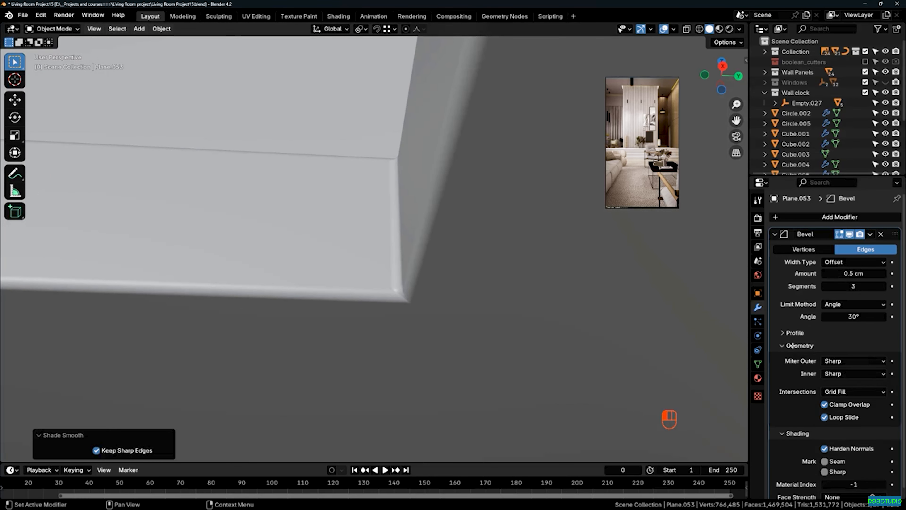
left_click(823, 362)
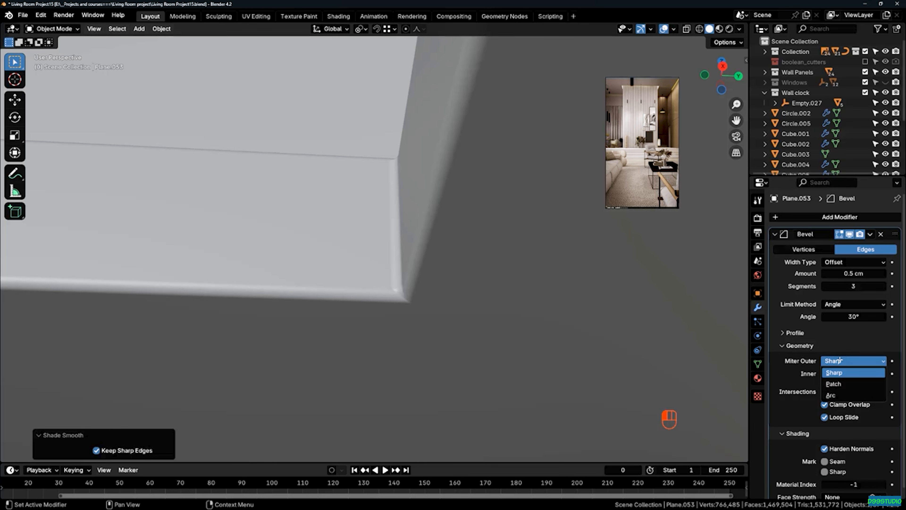
left_click(836, 393)
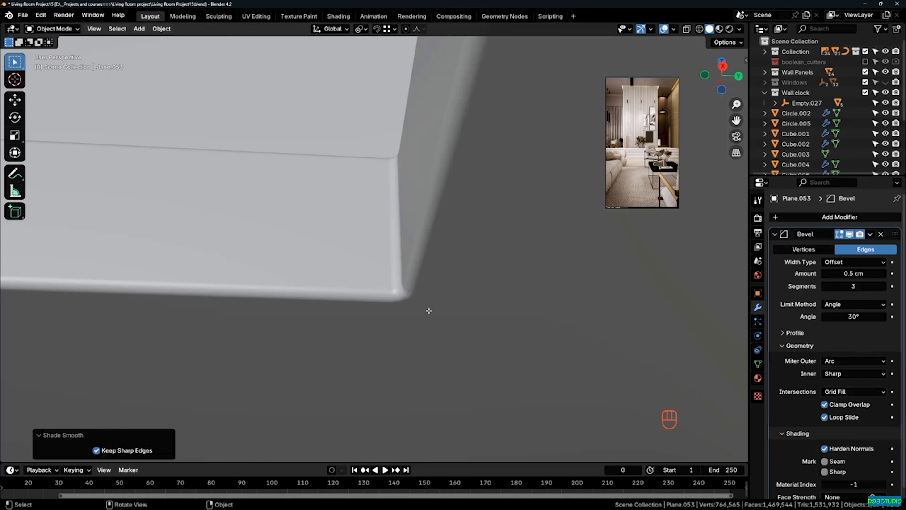
scroll(429, 309, "down", 8)
middle_click_drag(364, 288, 434, 314)
scroll(348, 312, "down", 3)
scroll(348, 312, "down", 6)
scroll(407, 273, "up", 3)
- Move the ceiling object into a new collection named "ceiling" and collapse that collection in the outliner
key("alt+a")
scroll(435, 249, "down", 4)
scroll(434, 307, "down", 2)
key("m")
left_click(455, 296)
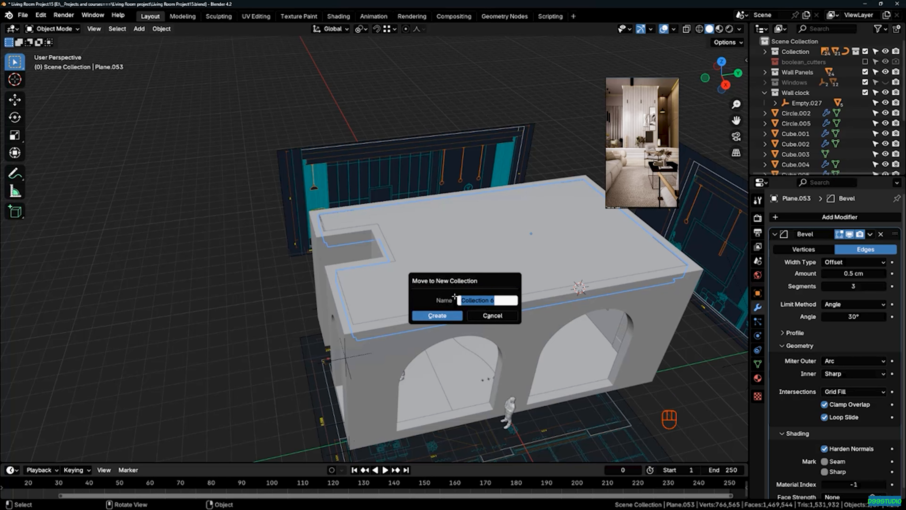
key("Right")
left_click_drag(498, 303, 459, 306)
type("ceiling")
left_click(441, 313)
middle_click_drag(441, 312, 398, 308)
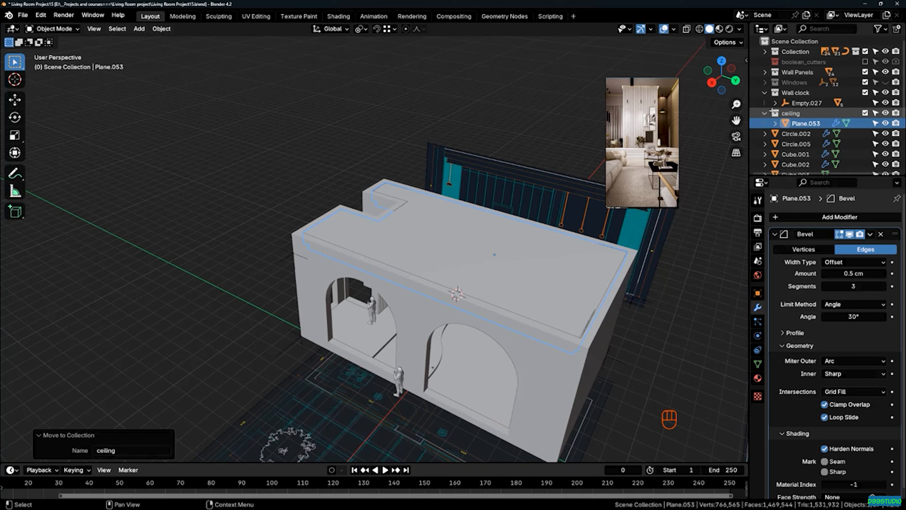
left_click(764, 113)
left_click(796, 123)
- Isolate the ceiling object and open its mesh for editing
middle_click_drag(410, 200, 389, 209)
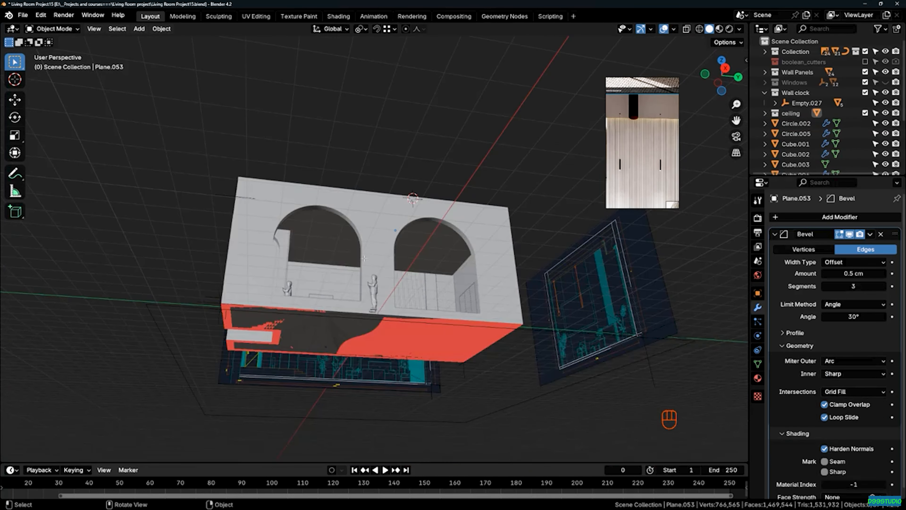
scroll(419, 239, "up", 4)
middle_click_drag(419, 239, 606, 314)
key("KP_Divide")
key("Tab")
scroll(550, 237, "up", 5)
- Try to shrink the ceiling's lowest side-face loop inward by 7.51 cm with Offset Even on
left_click(541, 234)
middle_click_drag(607, 314, 500, 292, "shift")
scroll(462, 281, "up", 3)
left_click(470, 281, "alt")
scroll(530, 281, "down", 9)
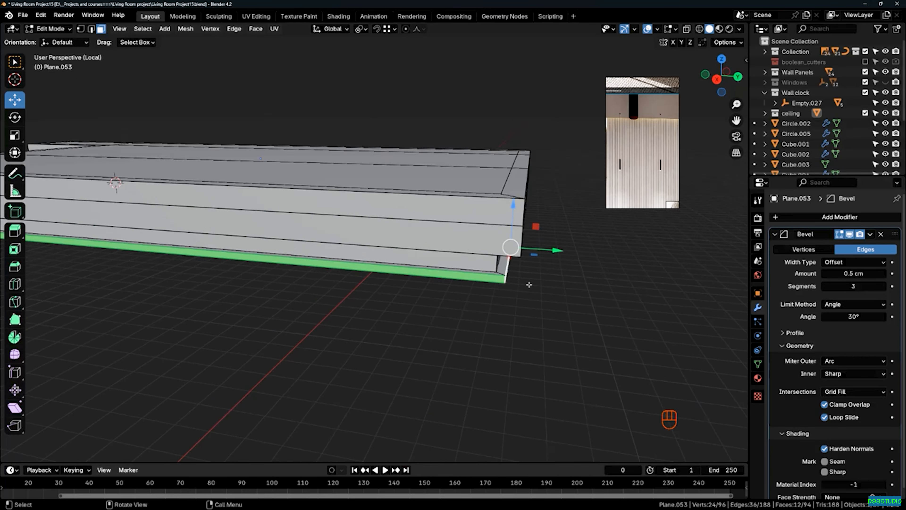
middle_click_drag(286, 236, 410, 197)
scroll(472, 188, "up", 4)
key("alt+s")
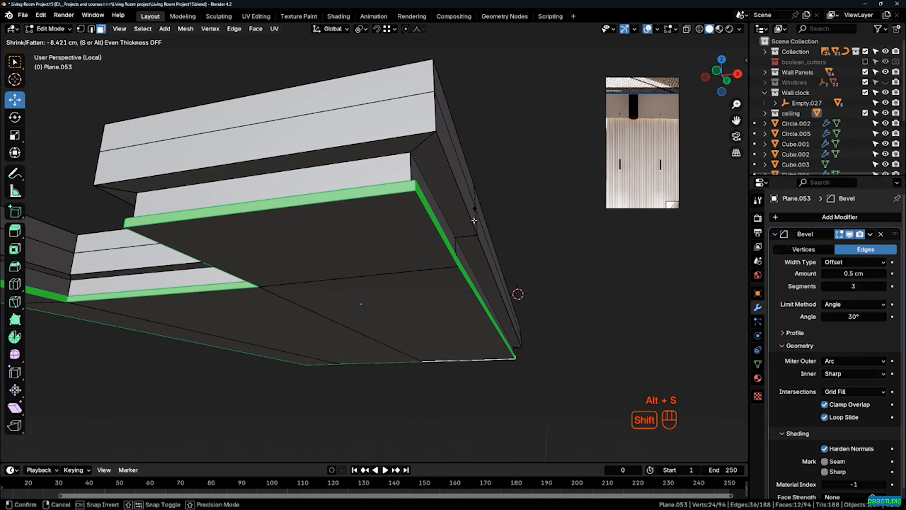
left_click(491, 204)
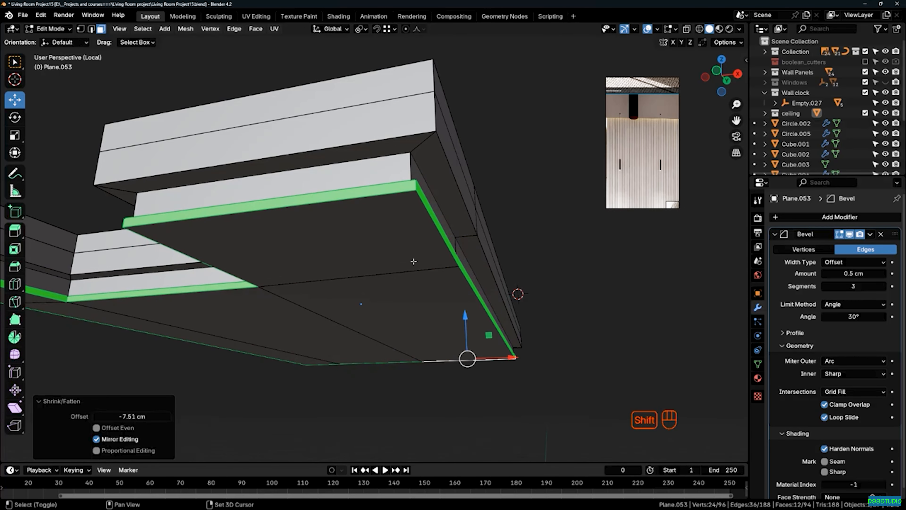
left_click(96, 428)
left_click_drag(125, 419, 88, 134, "shift")
middle_click_drag(395, 306, 399, 327)
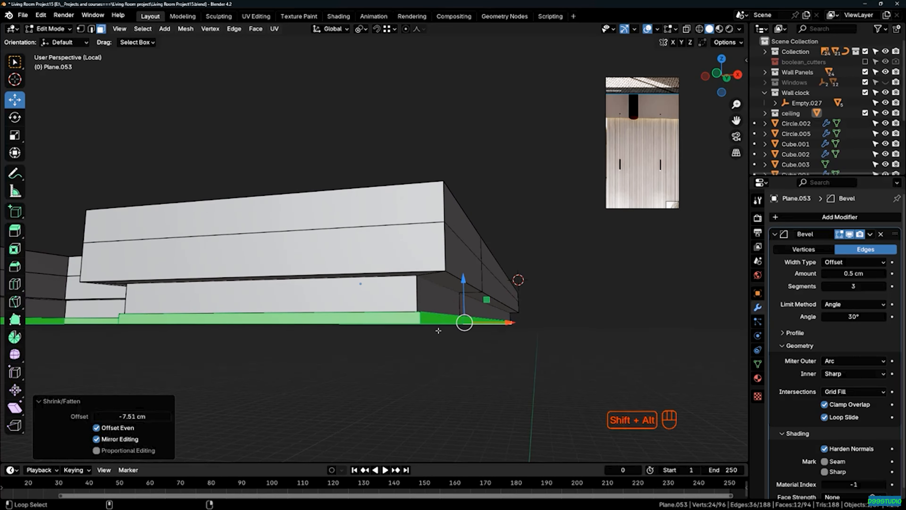
left_click(417, 297, "alt+shift")
middle_click_drag(417, 296, 431, 281)
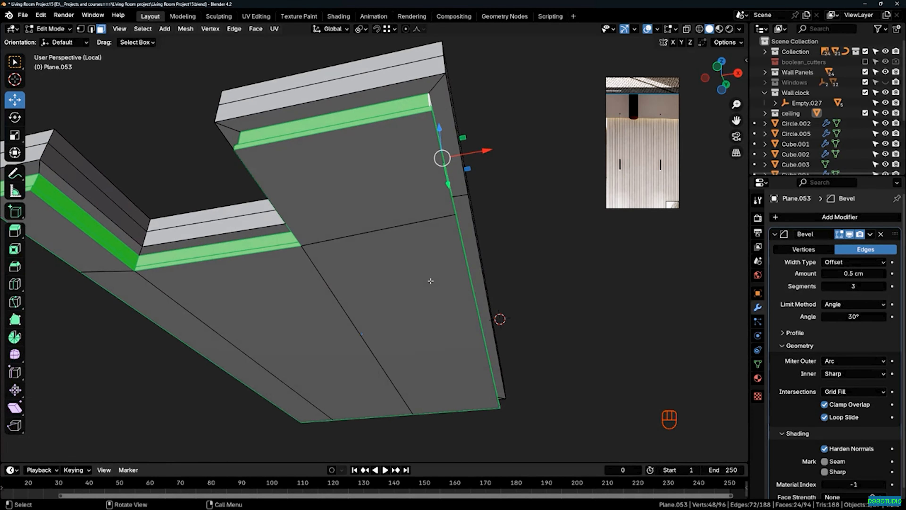
key("alt+s")
right_click(398, 248)
- Undo the inward shrink of the lowest side-face loop, bring the full room back and leave mesh editing
key("ctrl+z")
key("ctrl+z")
key("KP_Divide")
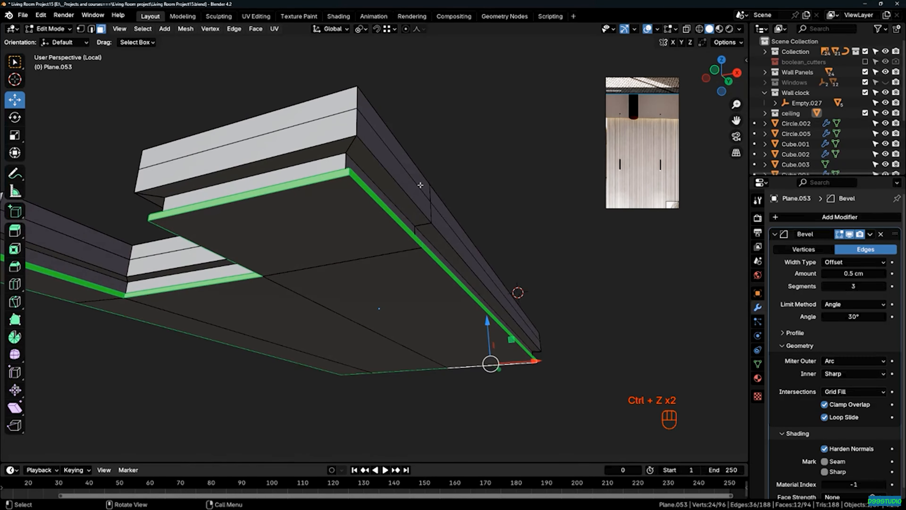
middle_click_drag(420, 185, 401, 175)
key("Tab")
scroll(374, 208, "up", 4)
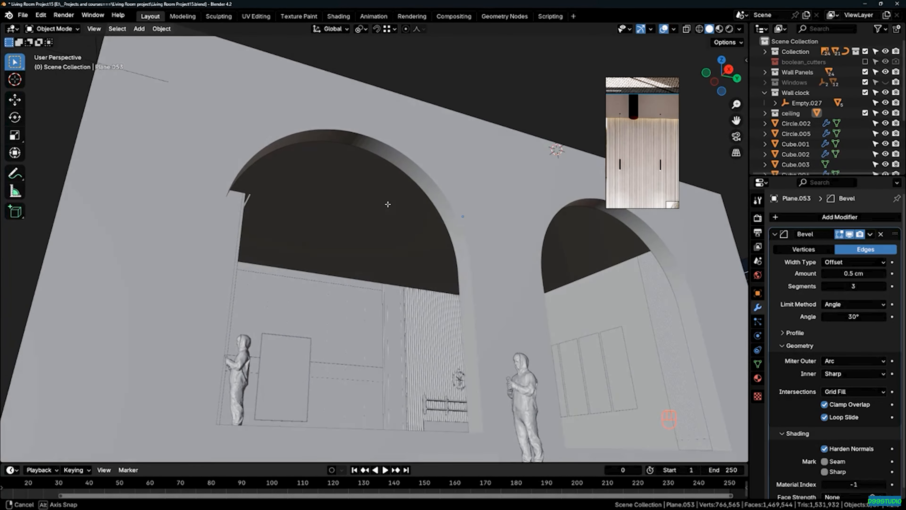